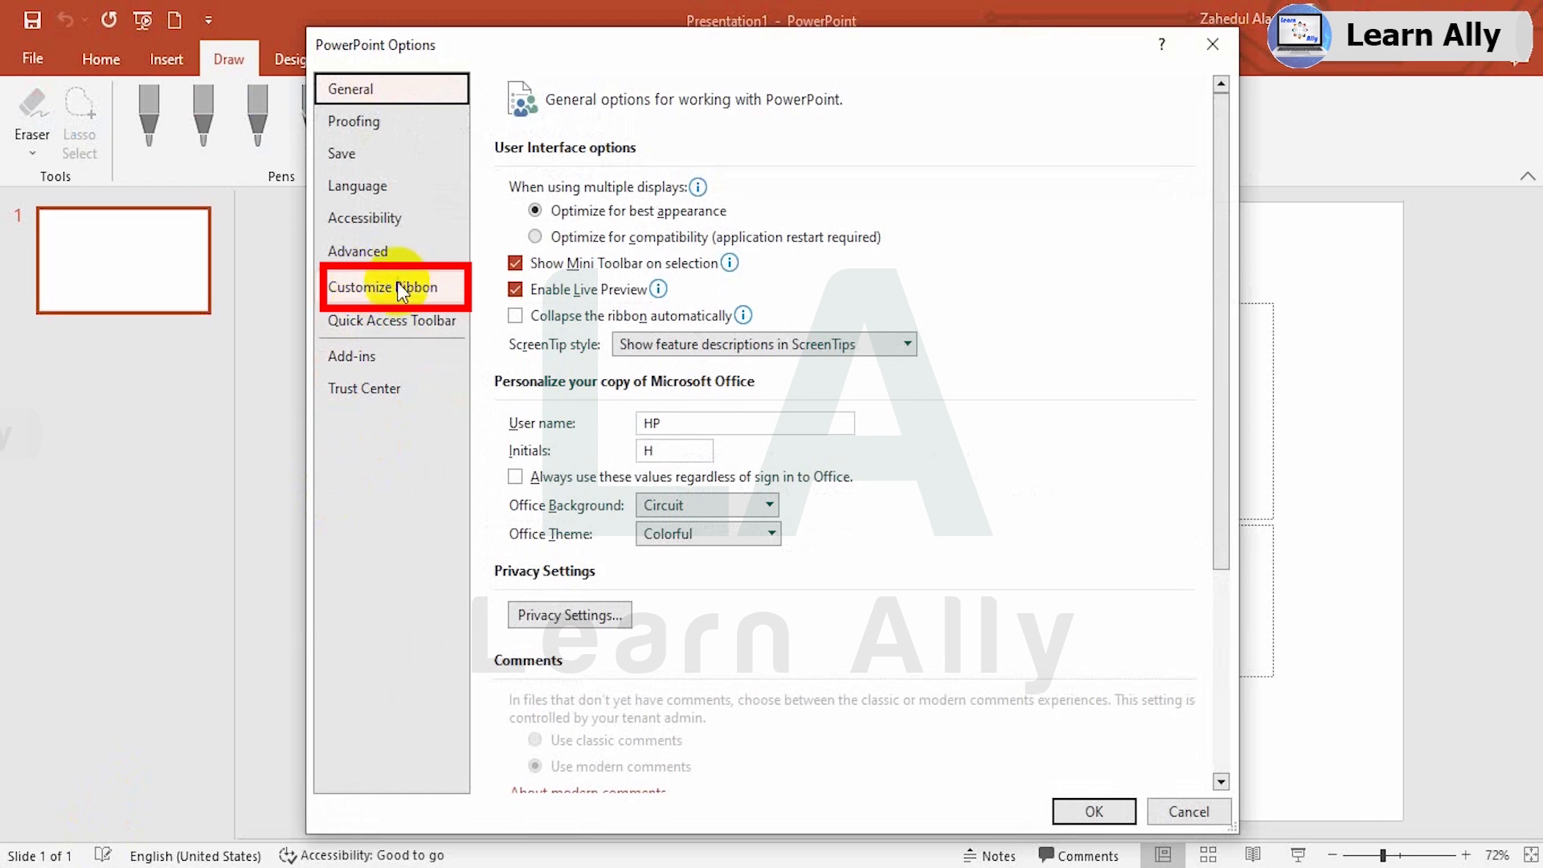
- Enable the Draw tab among the main tabs in the ribbon customization options and apply the settings
left_click(400, 289)
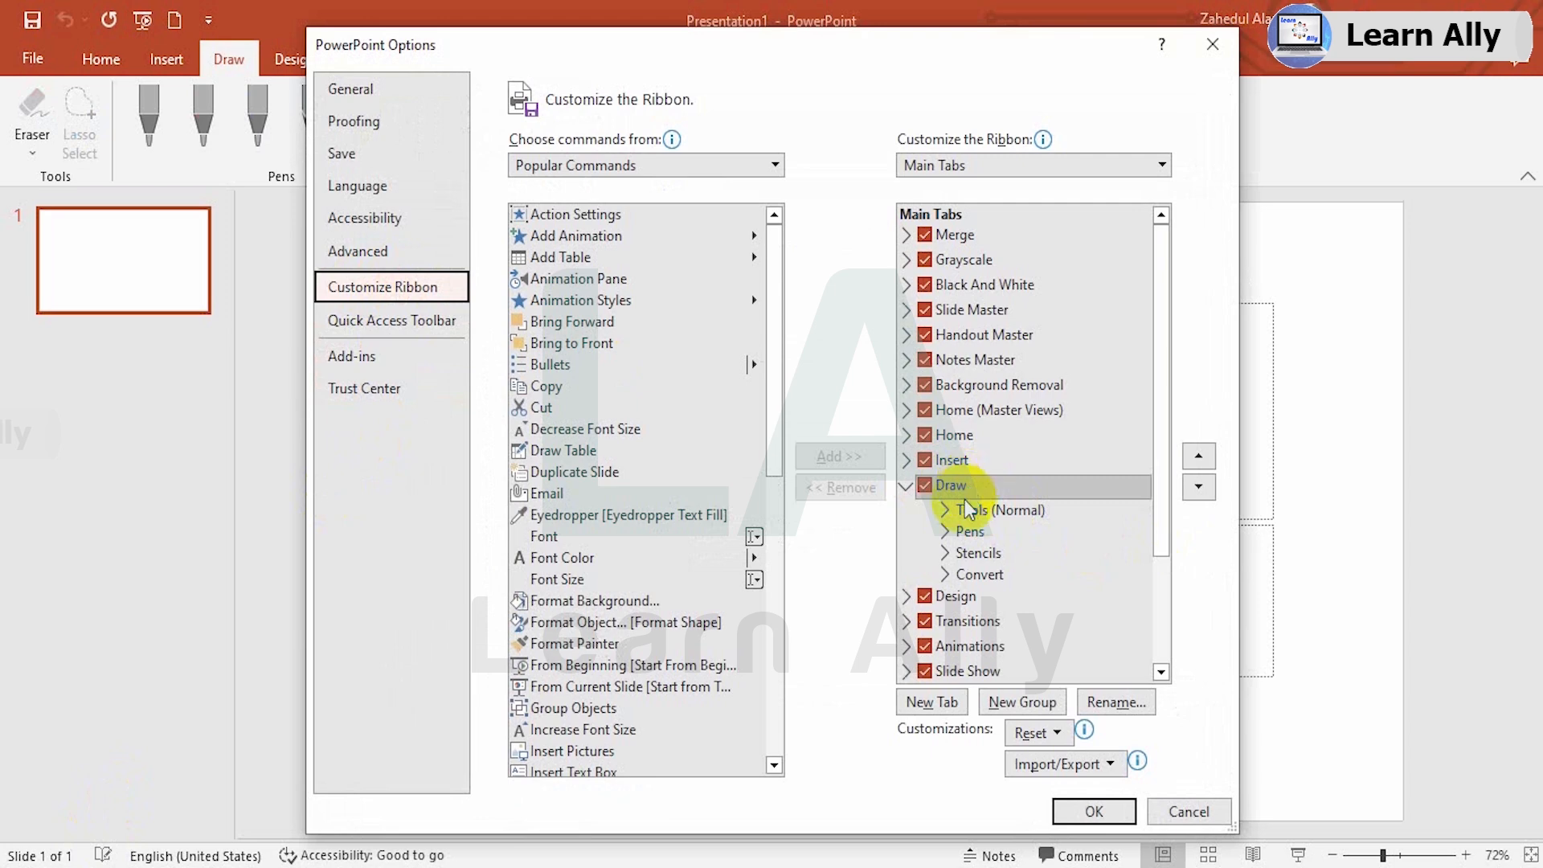
left_click(926, 485)
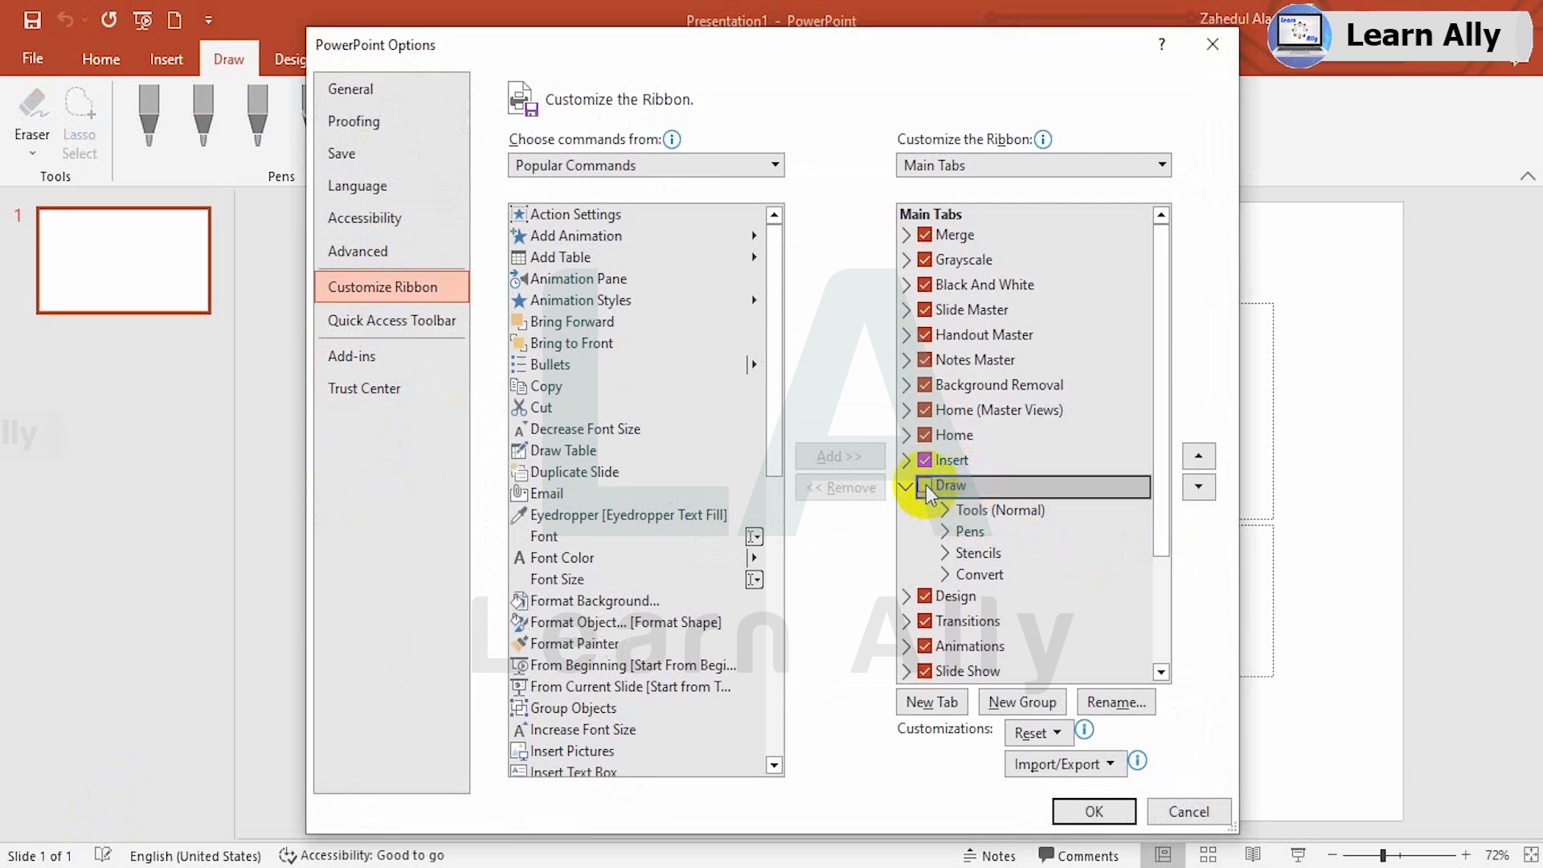
left_click(926, 484)
left_click(1070, 808)
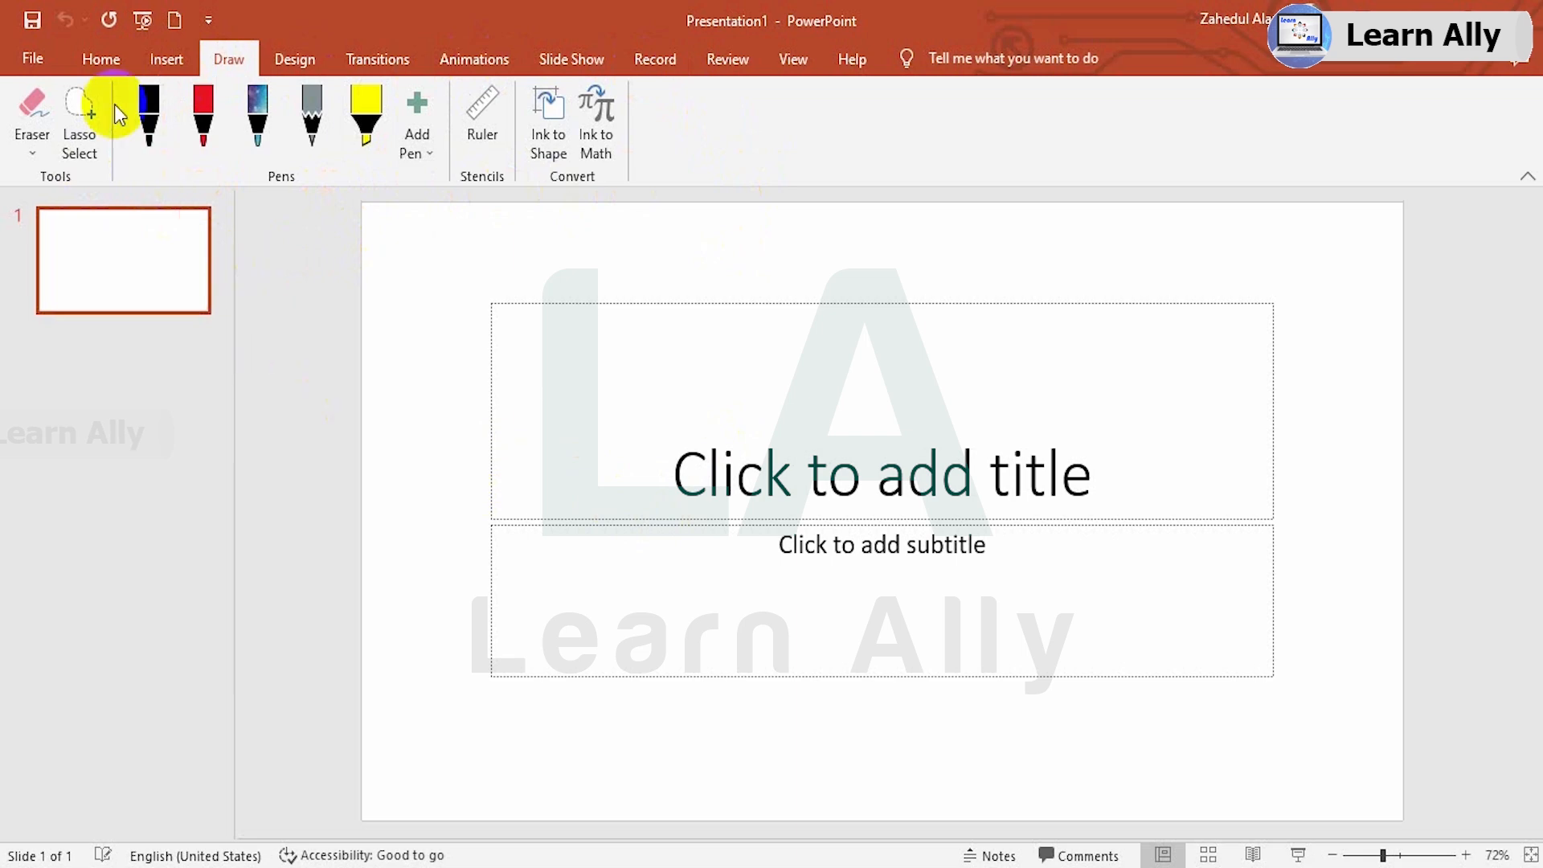
- Add a second, blank slide and handwrite the equation 2+5=8 across it with the black pen
left_click(98, 59)
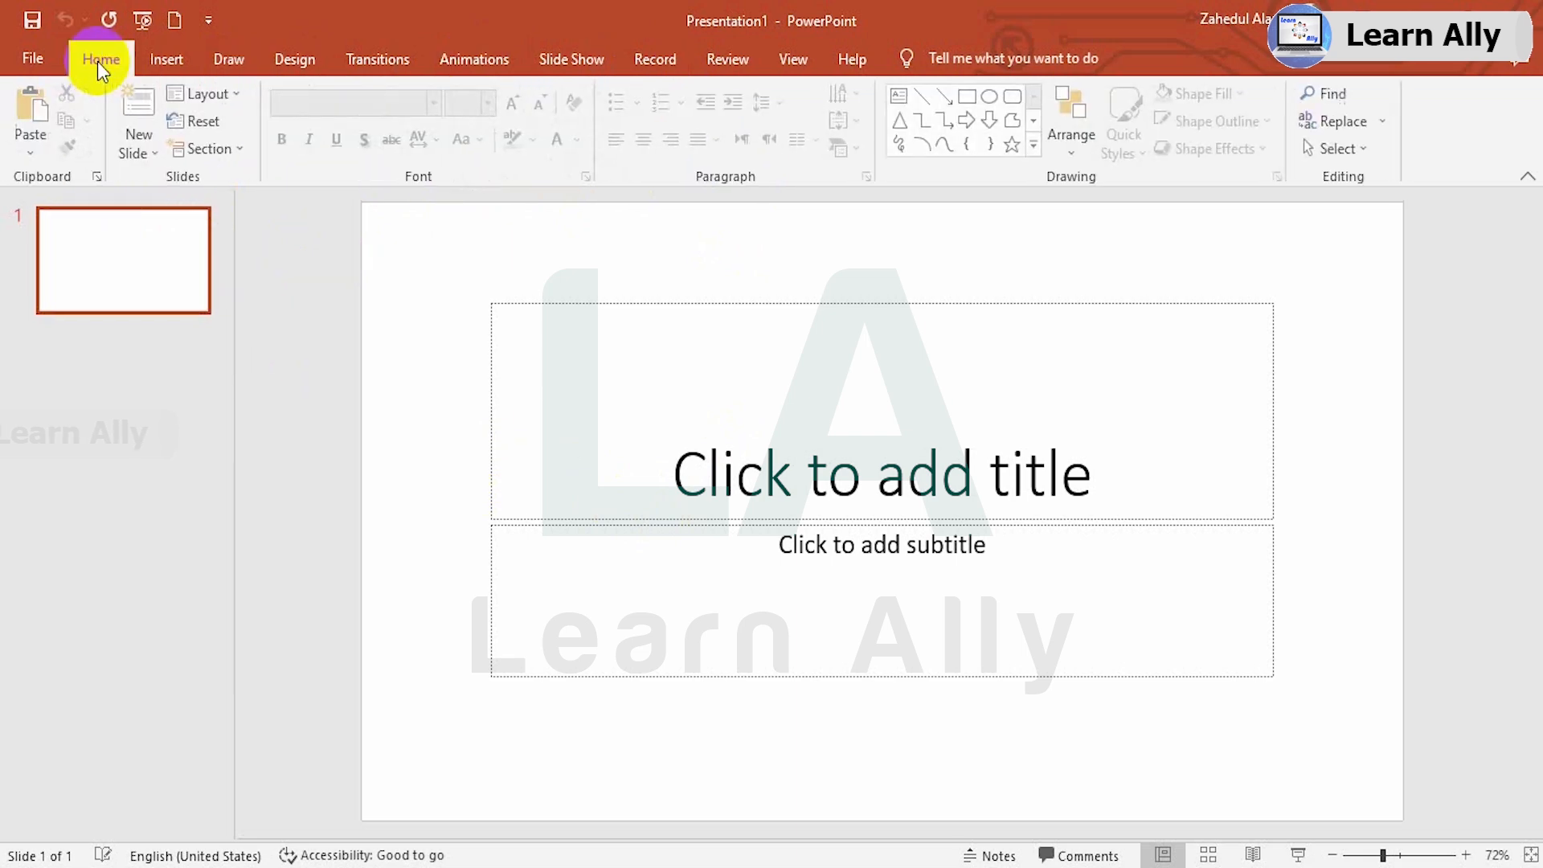
left_click(151, 158)
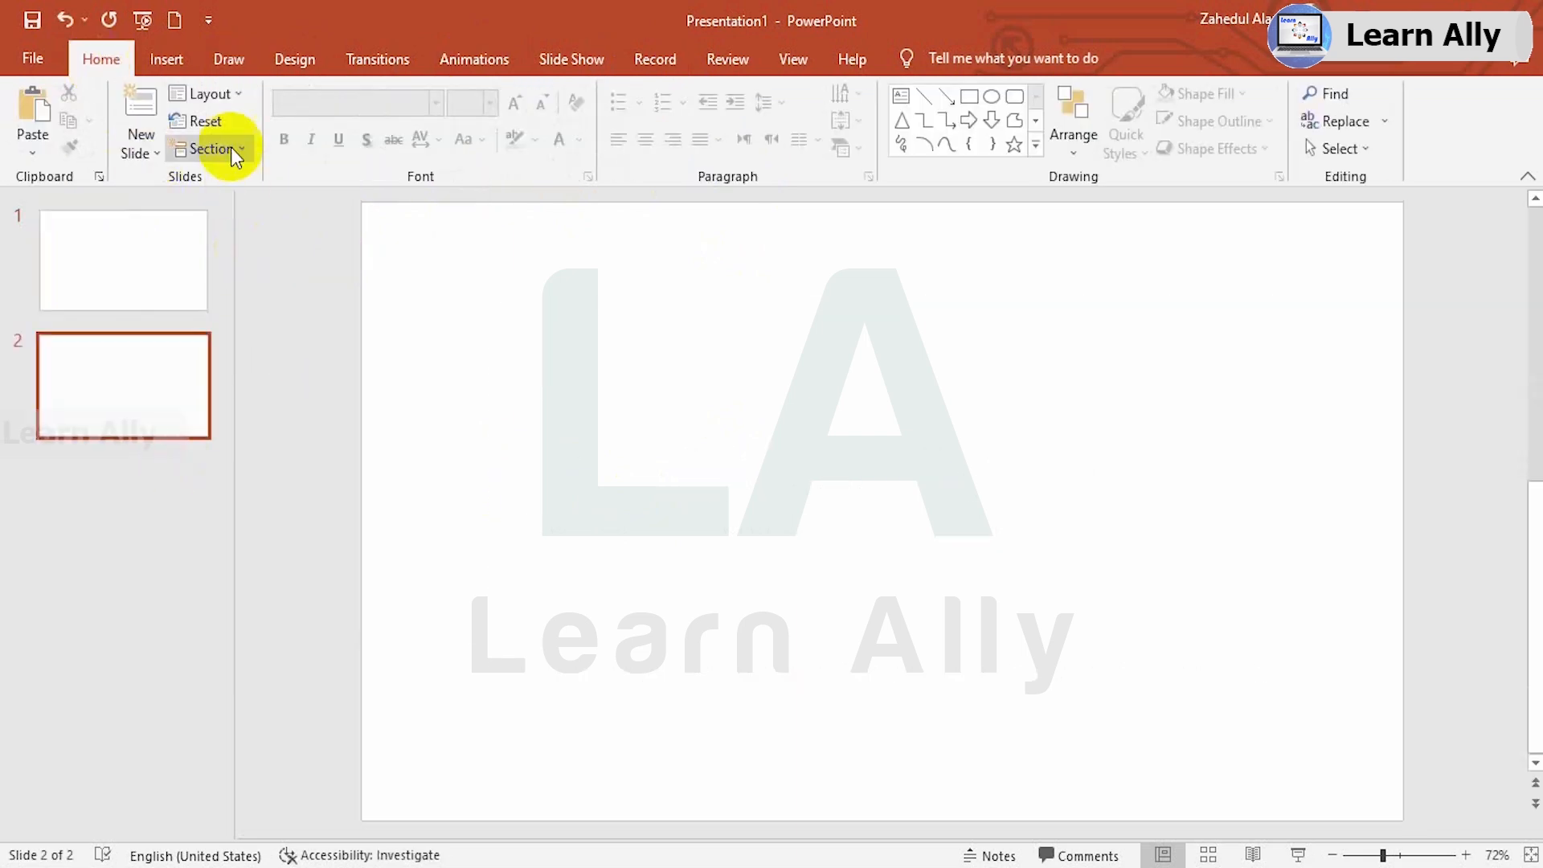
left_click(230, 64)
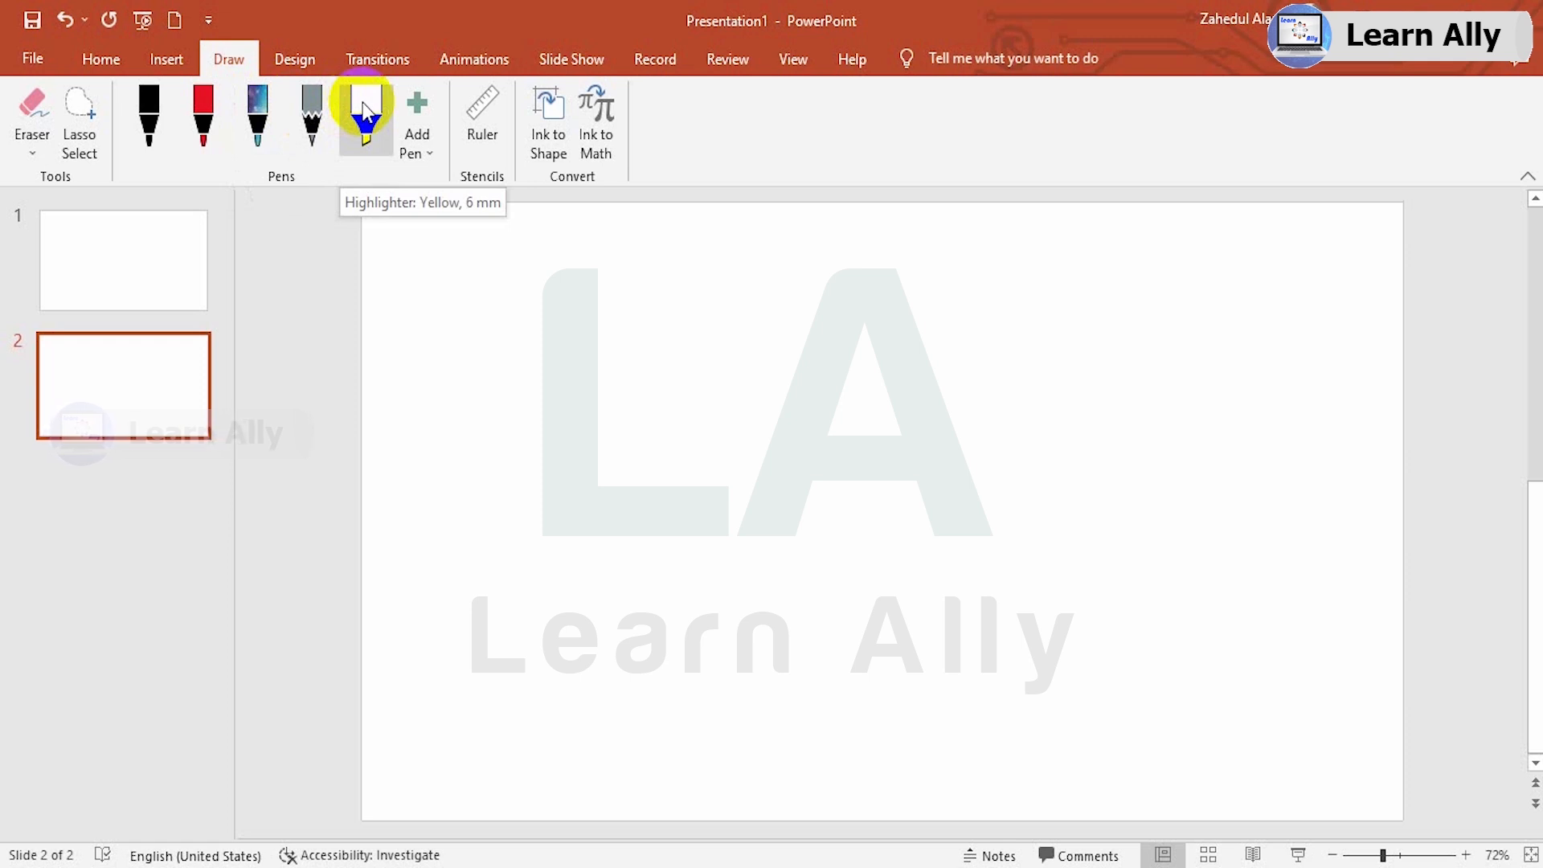
left_click(153, 114)
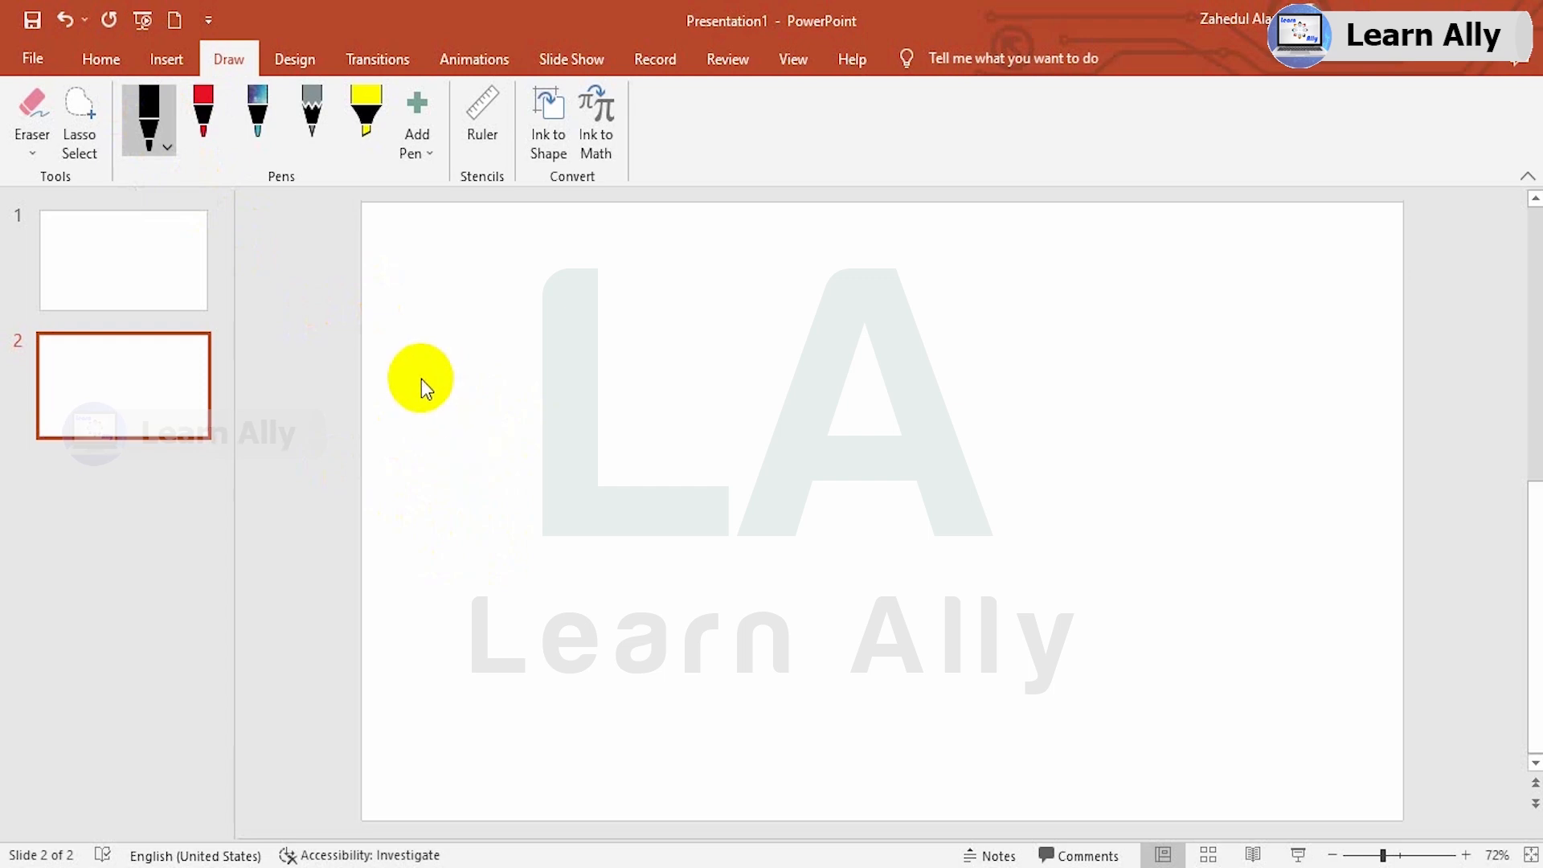
mouse_move(421, 379)
left_mouse_down()
mouse_move(507, 458)
mouse_move(634, 531)
left_mouse_up()
left_click_drag(573, 445, 696, 419)
left_click_drag(625, 398, 658, 514)
mouse_move(771, 330)
left_mouse_down()
mouse_move(712, 334)
mouse_move(787, 526)
left_mouse_up()
left_click_drag(870, 374, 996, 352)
left_click_drag(912, 414, 1037, 408)
mouse_move(1109, 349)
left_mouse_down()
mouse_move(1107, 431)
mouse_move(1145, 370)
left_mouse_up()
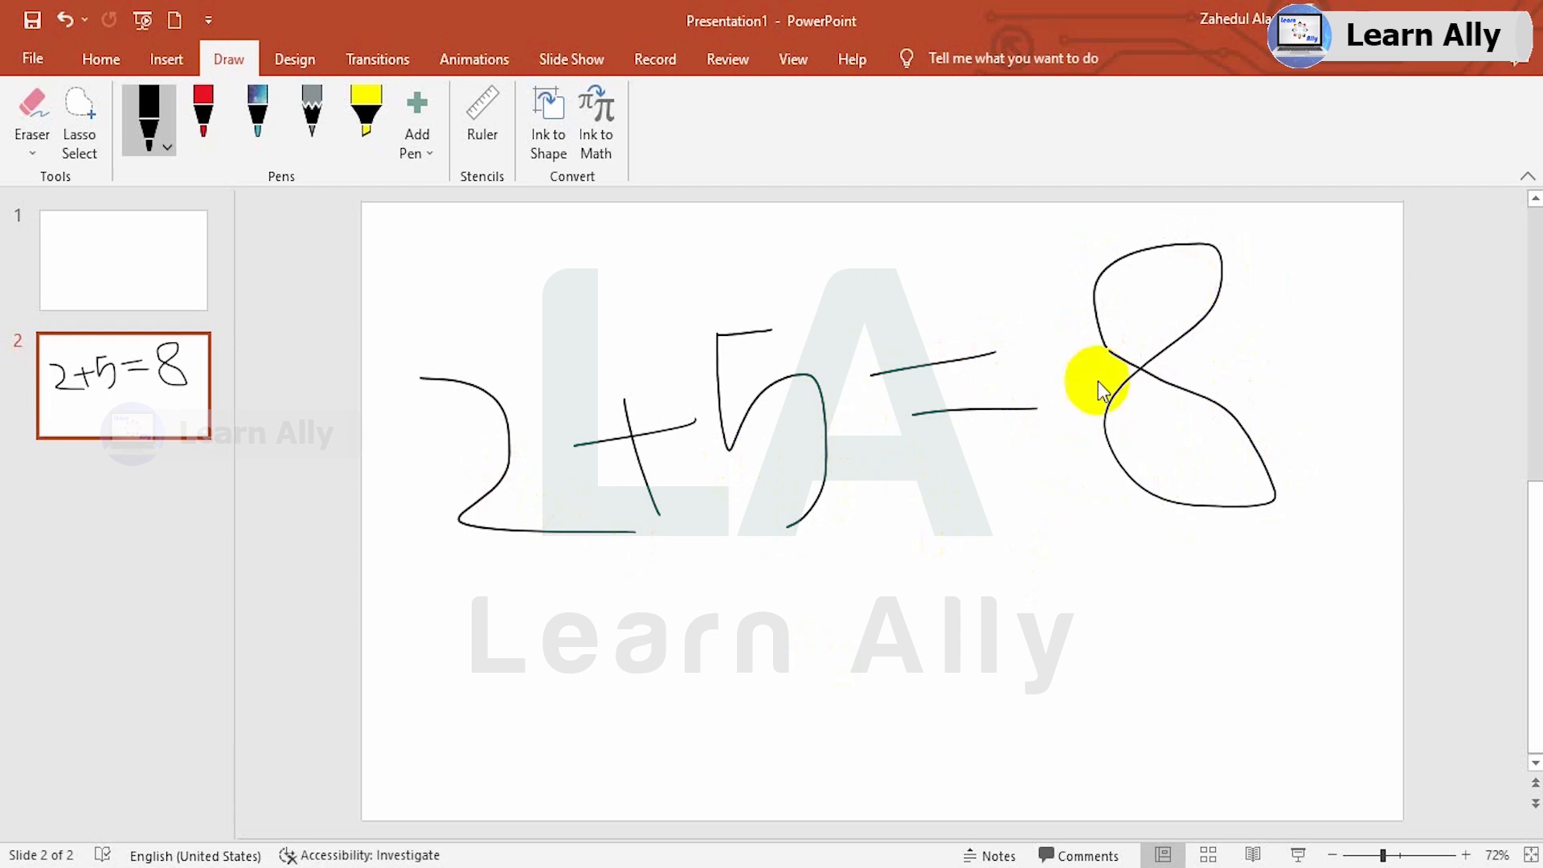
- Erase the whole handwritten 8 with the Stroke Eraser
left_click(33, 152)
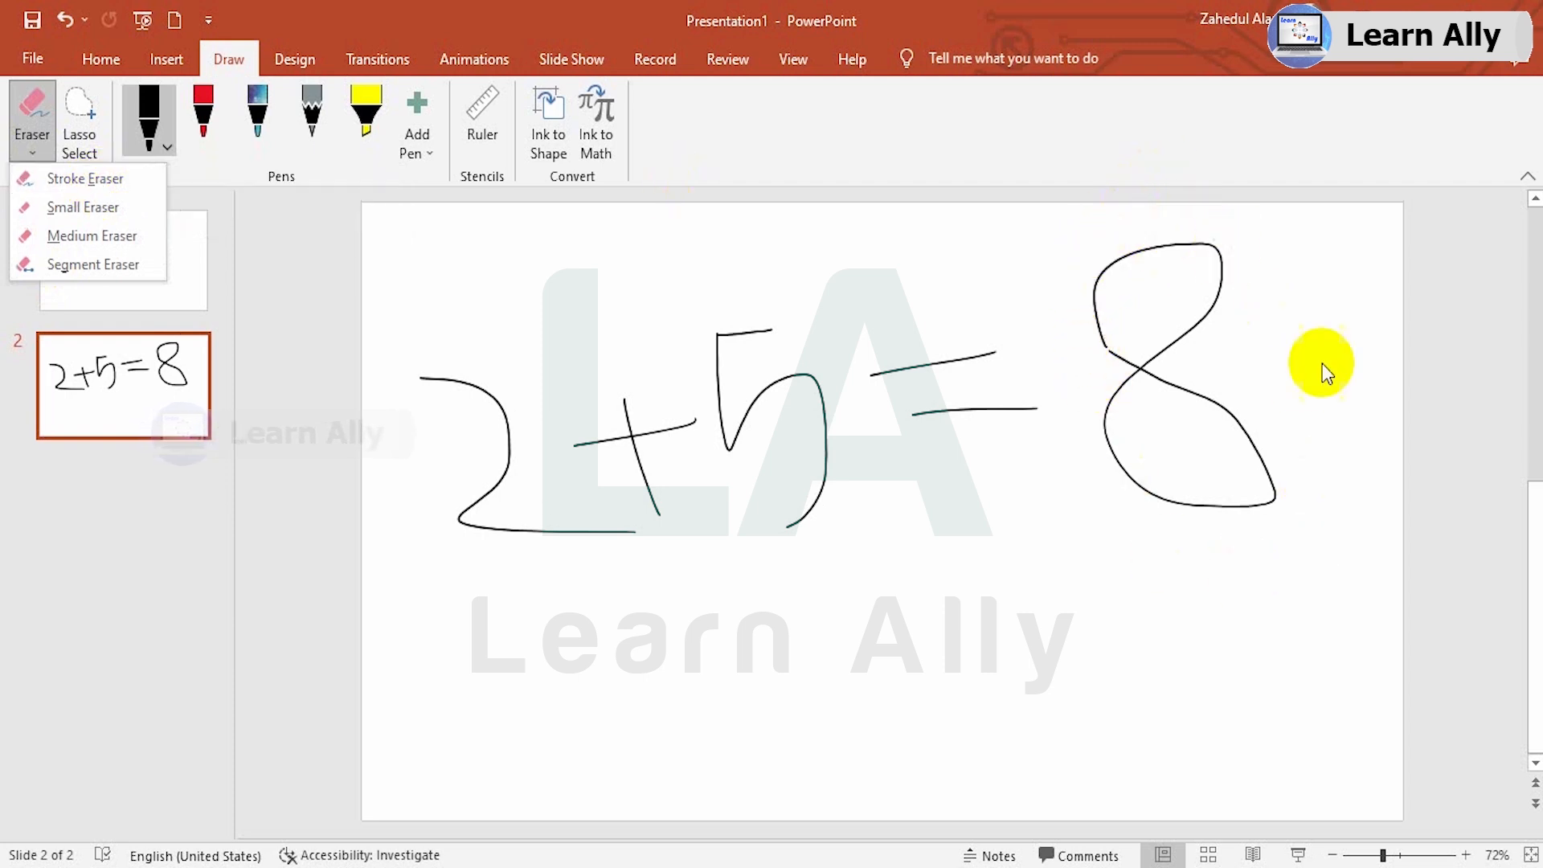
left_click(93, 181)
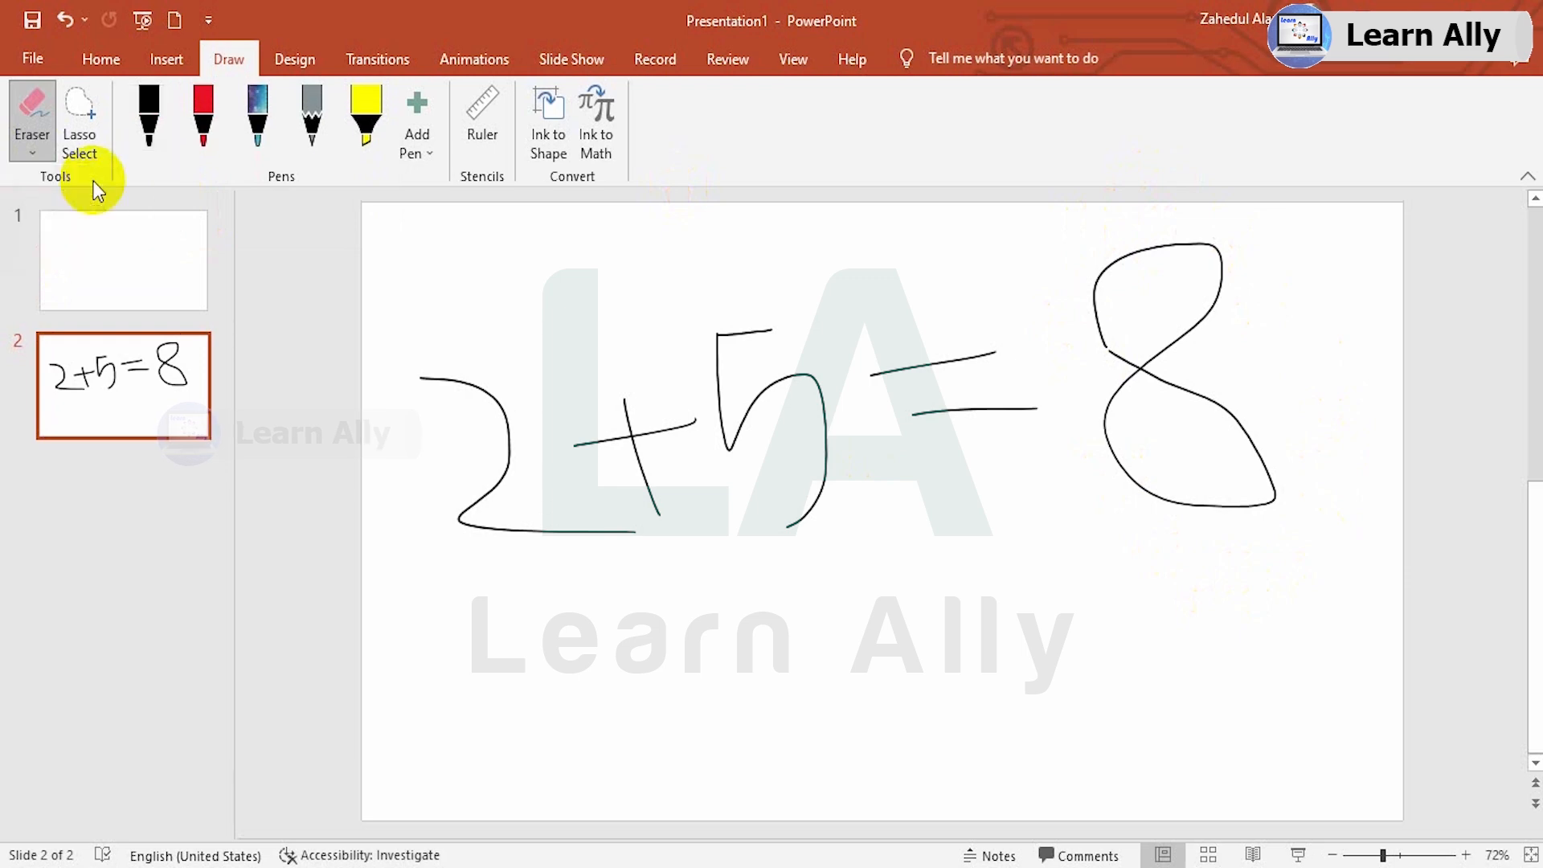
left_click(1139, 369)
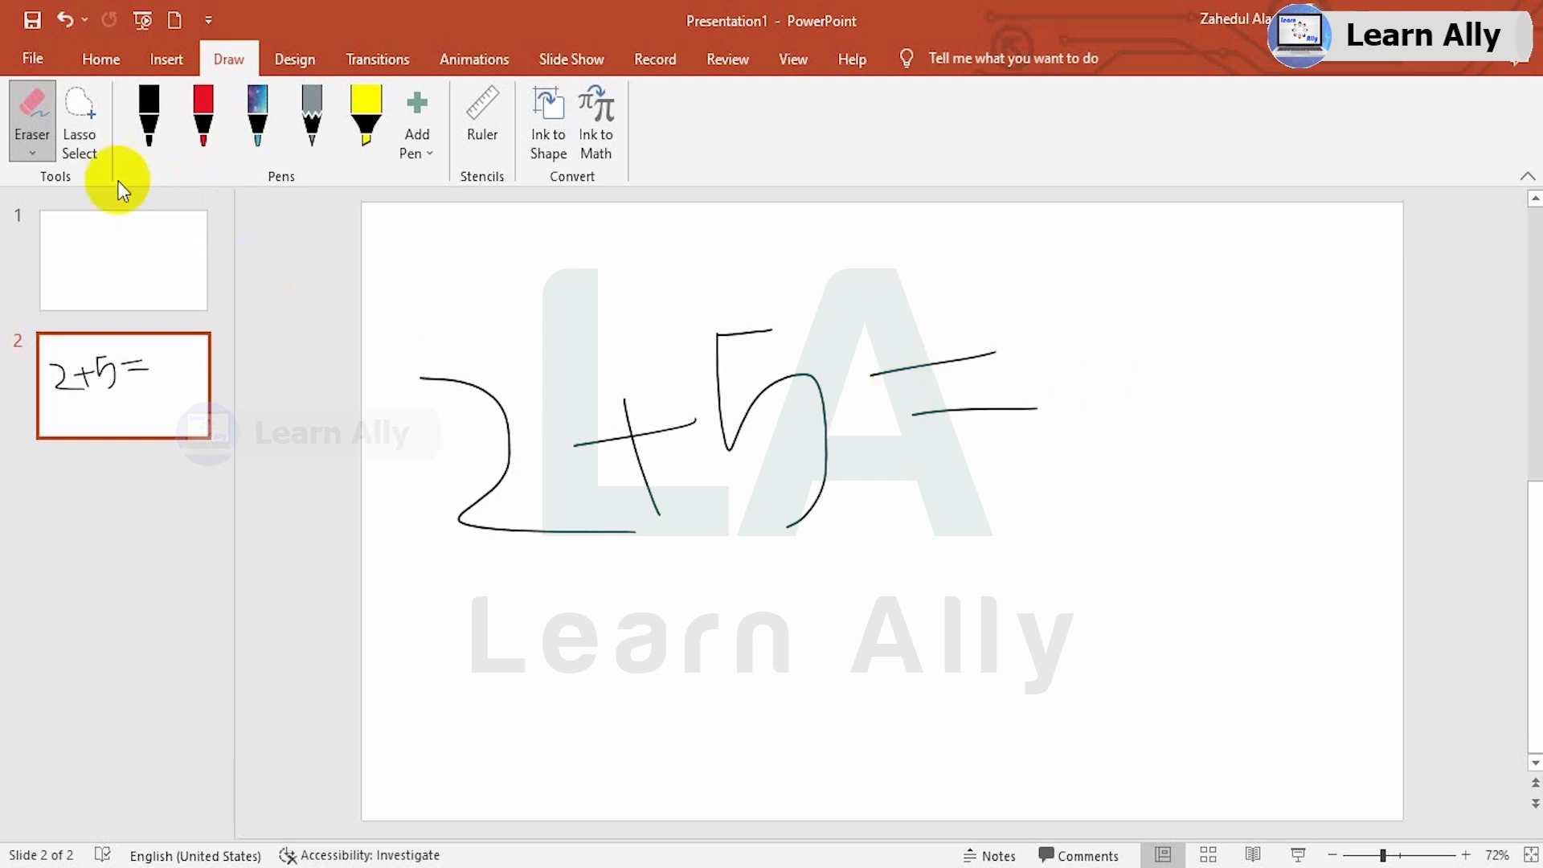
- Rub small gaps into both lines of the equals sign with the Small Eraser
left_click(32, 153)
left_click(69, 207)
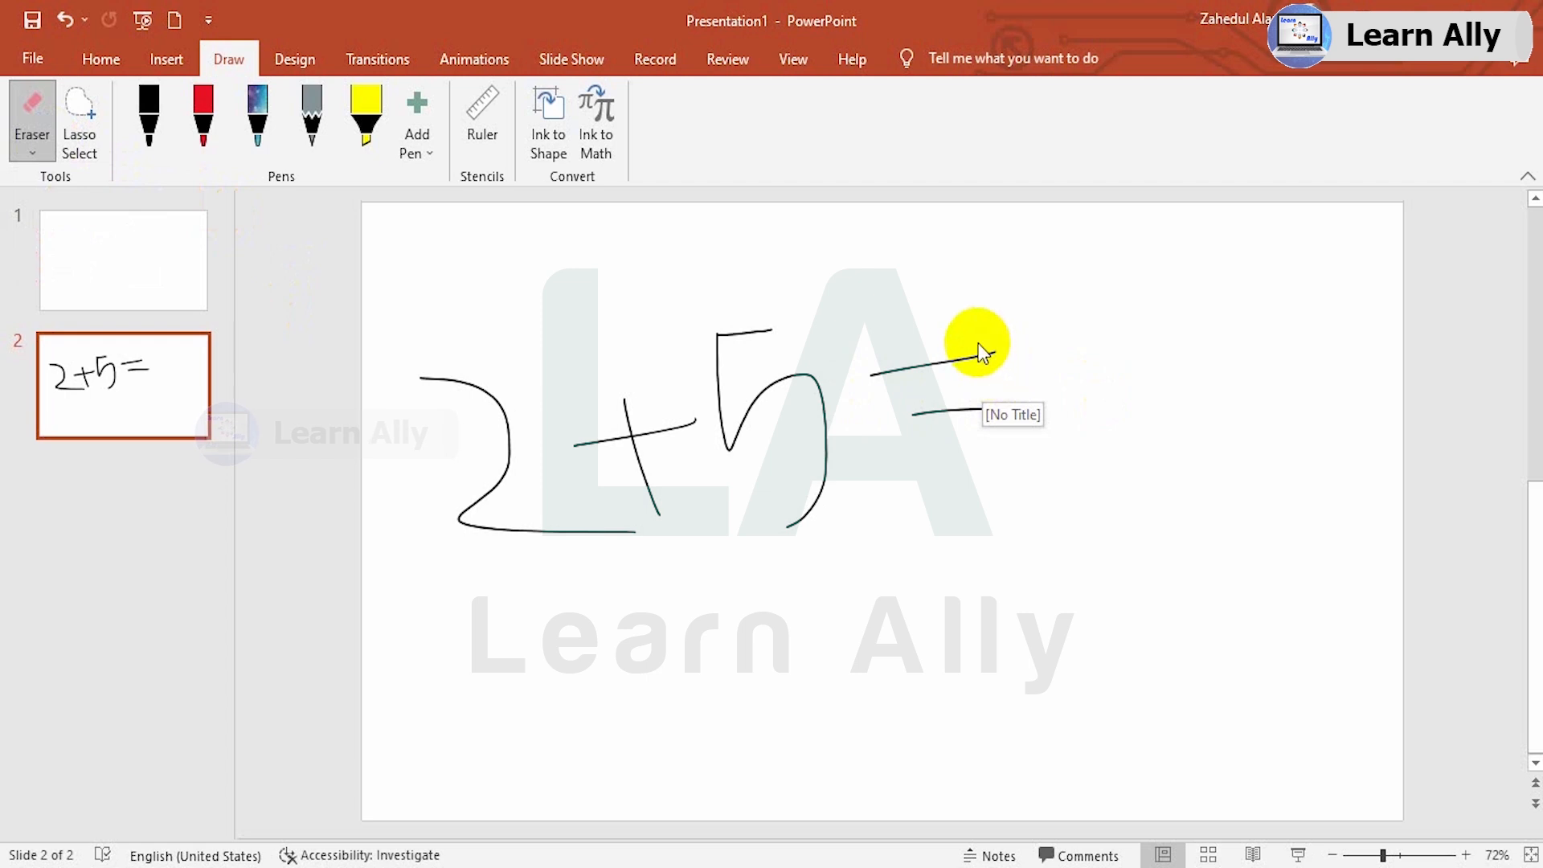
mouse_move(895, 347)
left_mouse_down()
mouse_move(975, 351)
mouse_move(970, 336)
mouse_move(923, 394)
mouse_move(923, 421)
mouse_move(1012, 450)
mouse_move(1011, 423)
mouse_move(957, 406)
left_mouse_up()
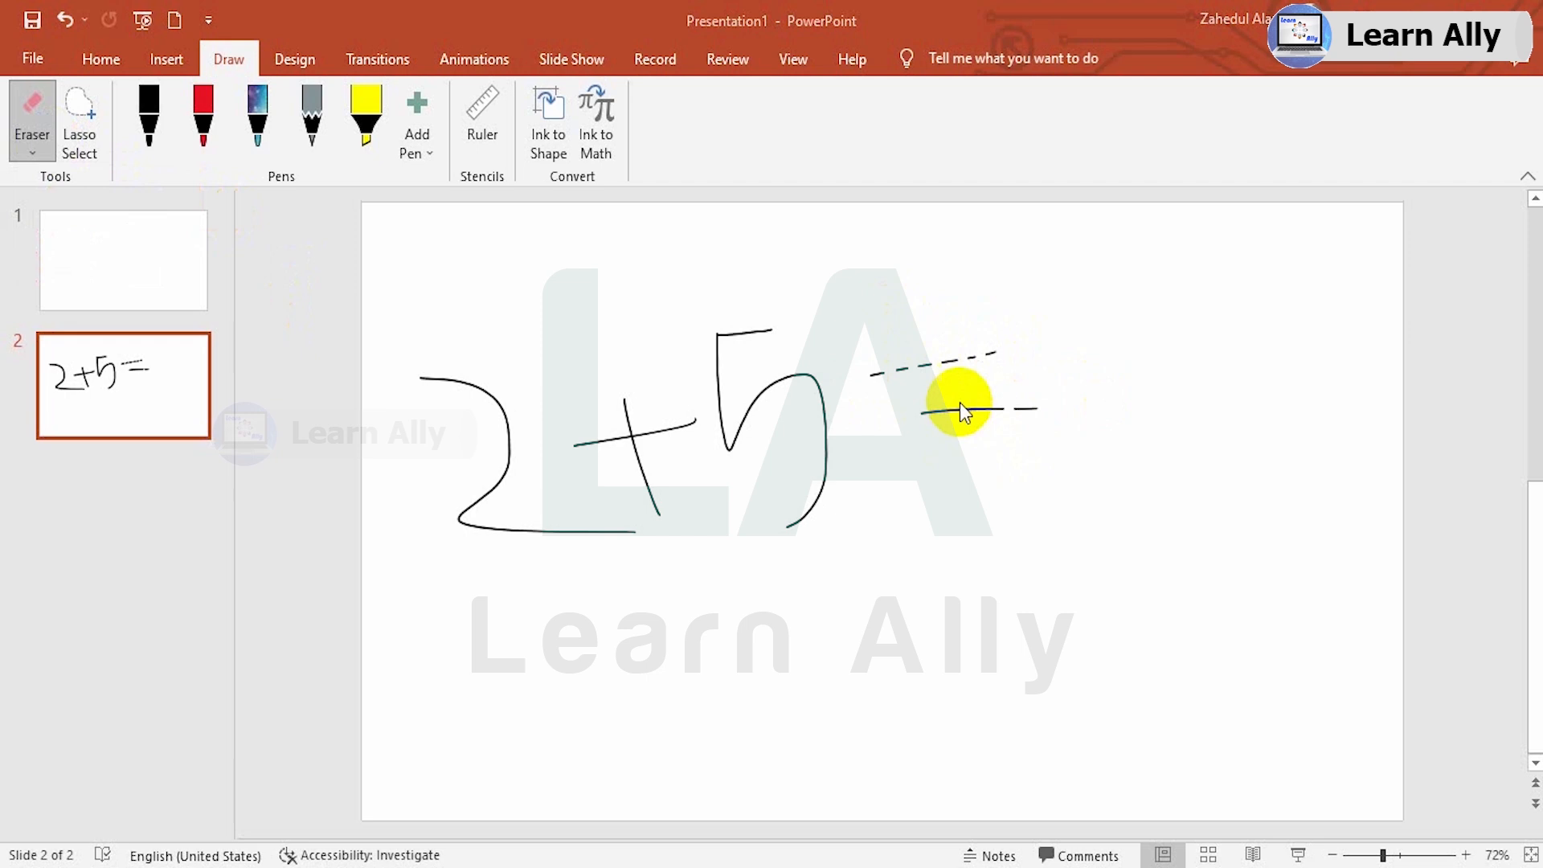
- Rub out parts of the handwritten 5, plus sign and 2 with the Medium Eraser
left_click(32, 152)
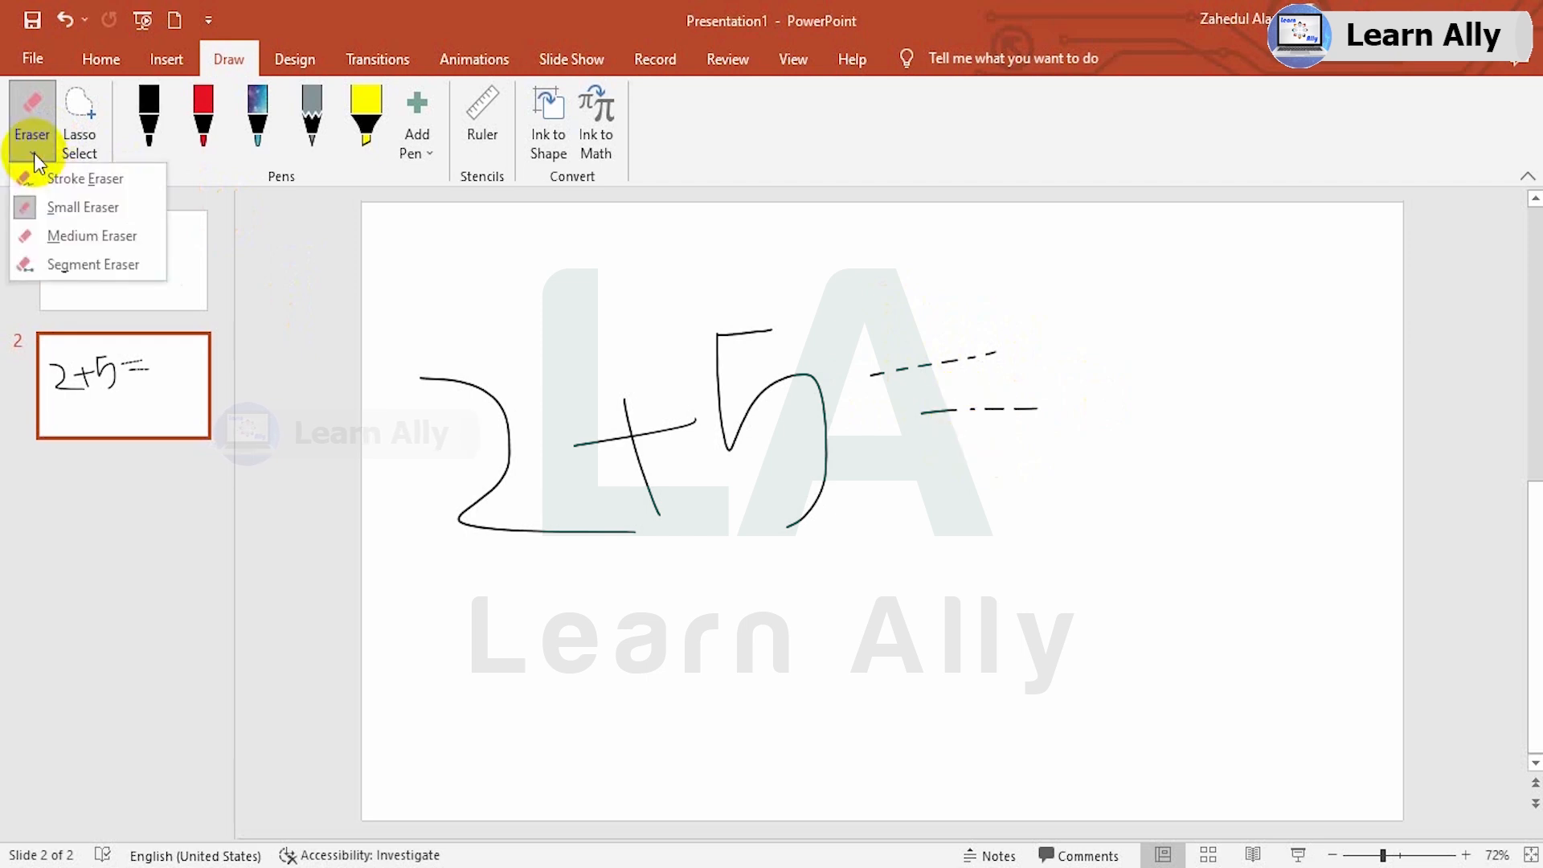
left_click(53, 239)
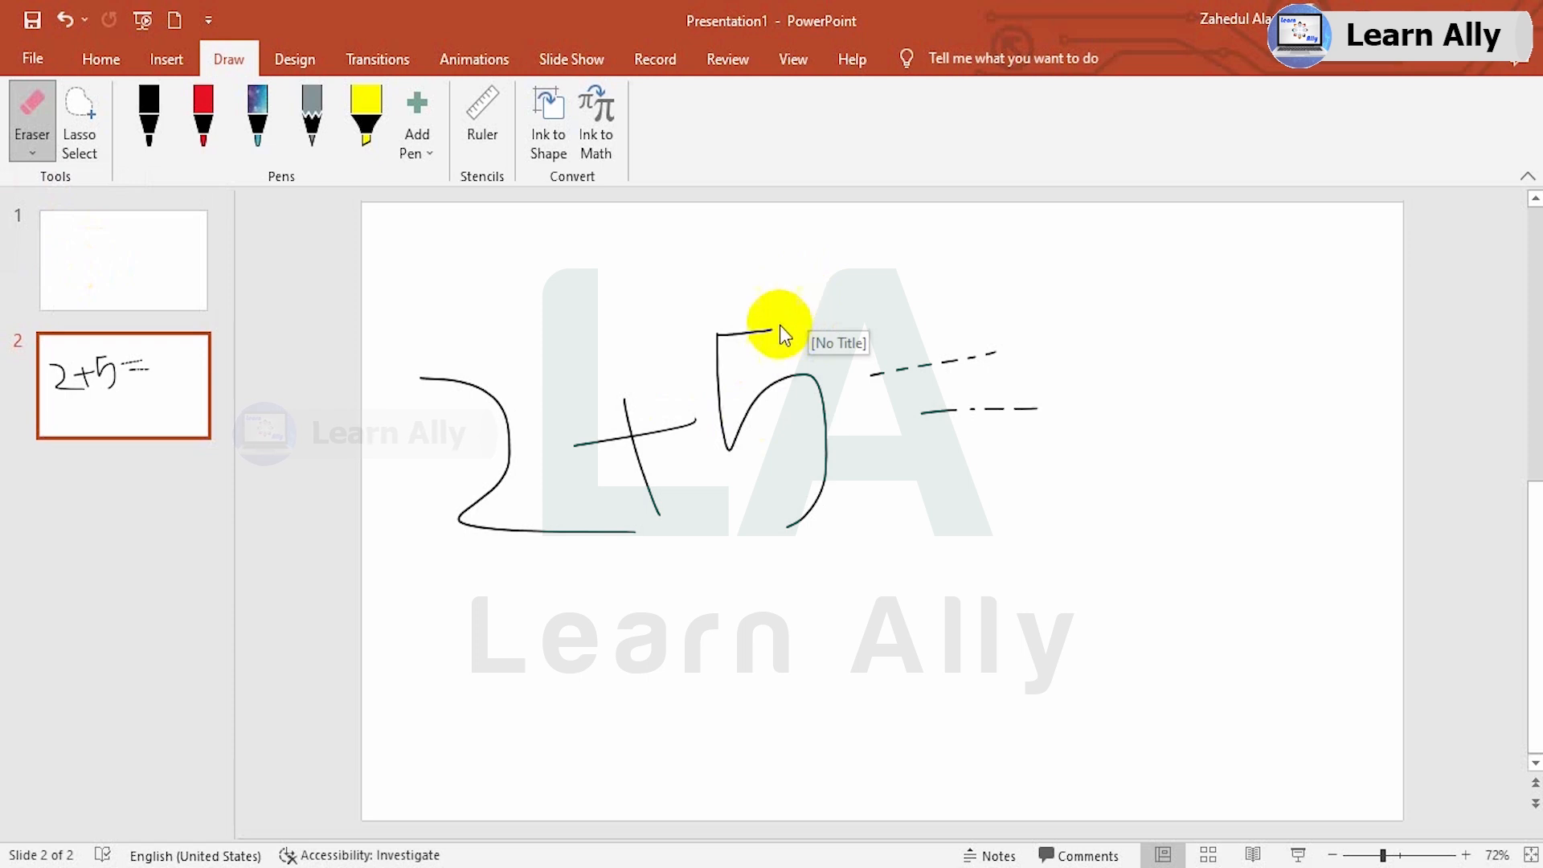
mouse_move(778, 328)
left_mouse_down()
mouse_move(836, 527)
mouse_move(713, 327)
mouse_move(759, 474)
mouse_move(672, 495)
mouse_move(509, 496)
mouse_move(585, 398)
mouse_move(635, 566)
left_mouse_up()
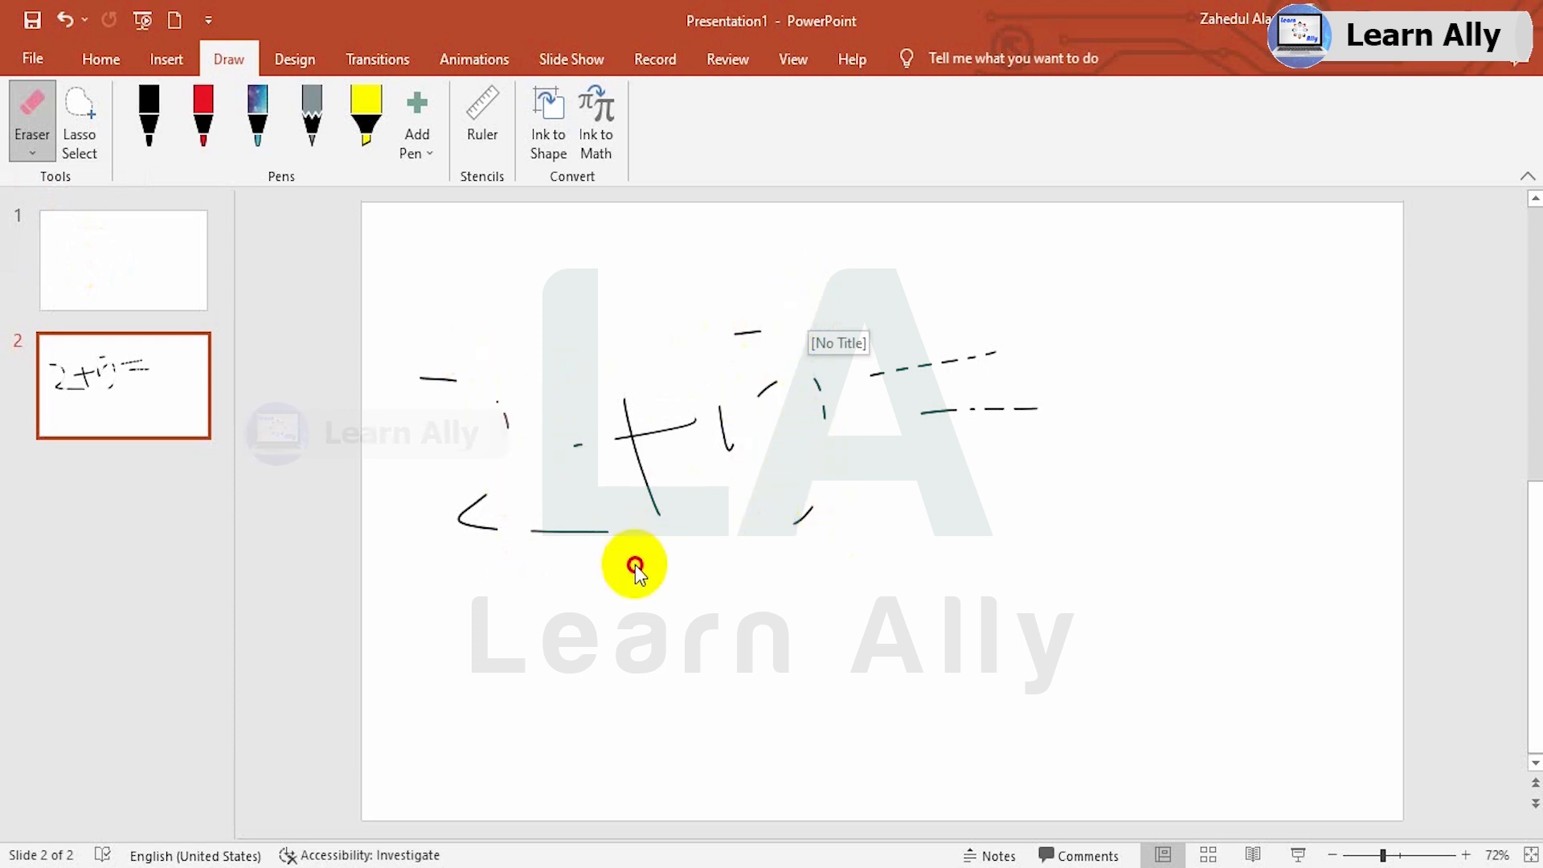
- Erase the handwritten 8 piece by piece with the Segment Eraser
left_click(19, 158)
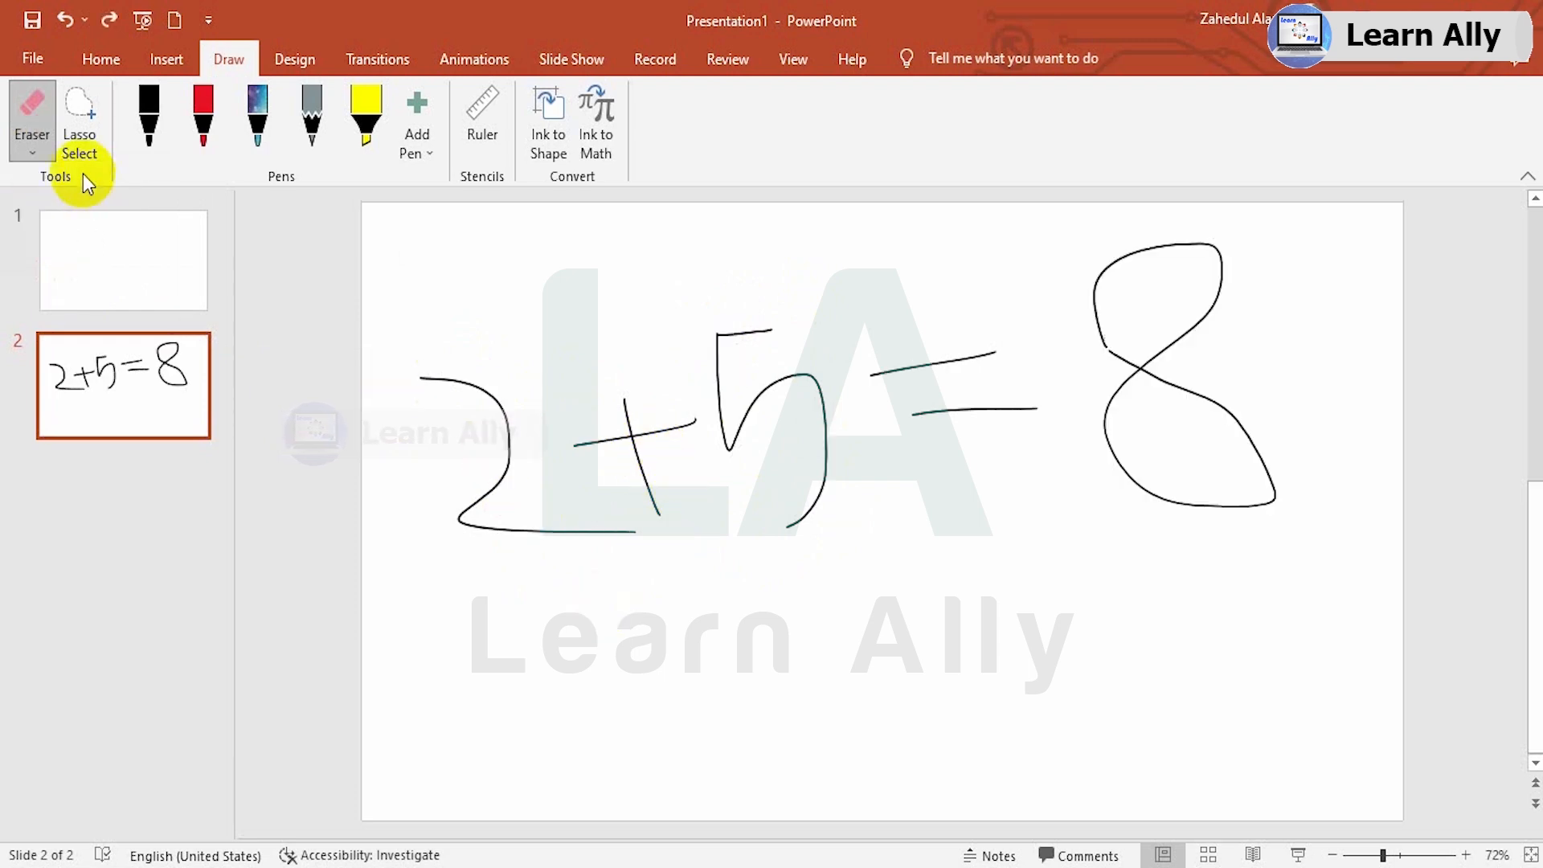
left_click(19, 146)
left_click(86, 258)
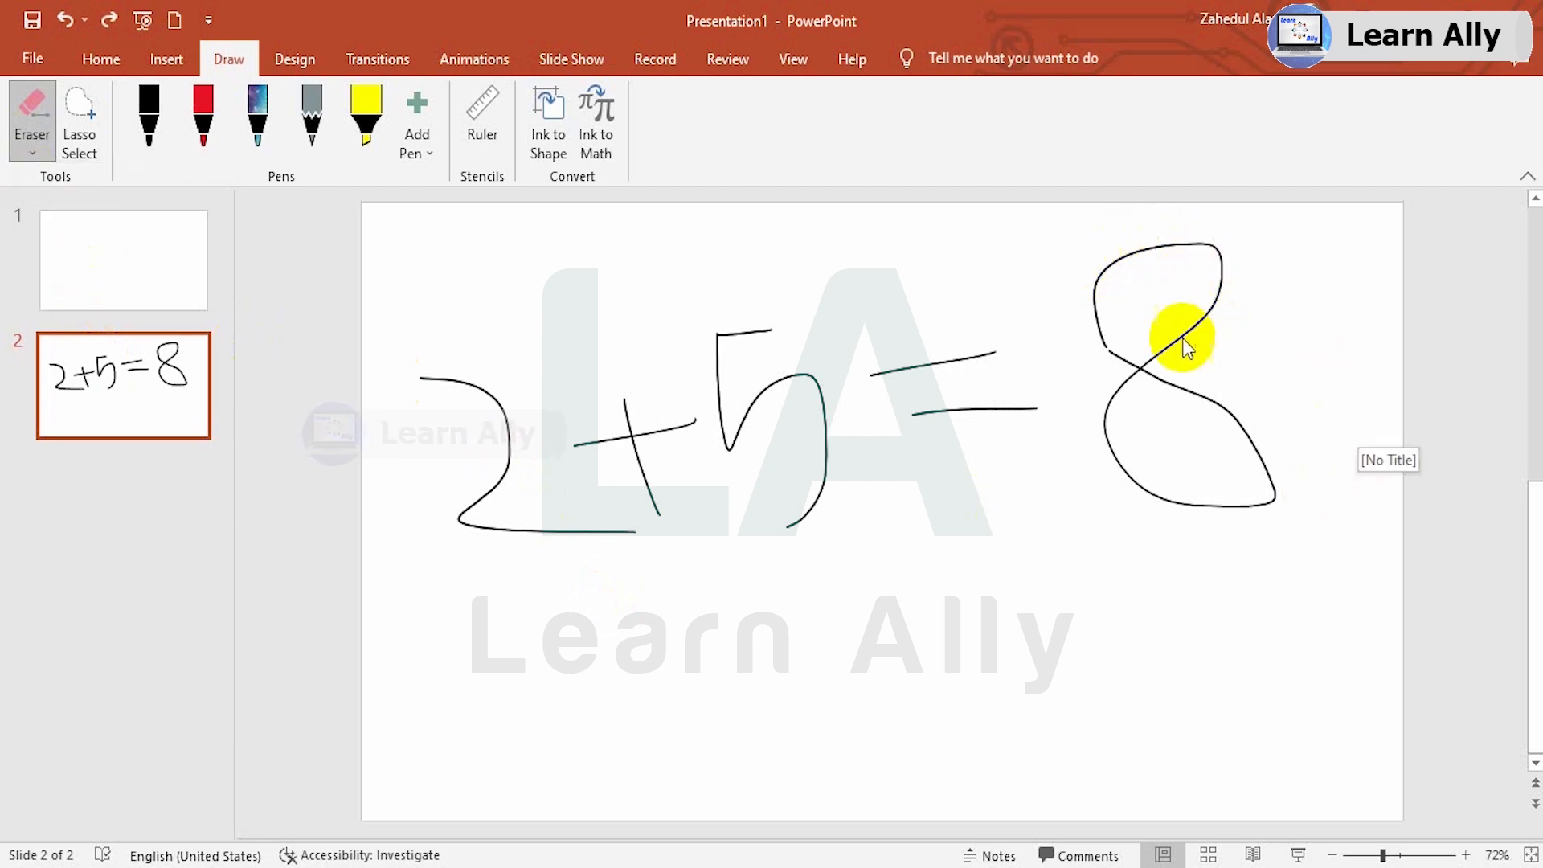
left_click(1150, 249)
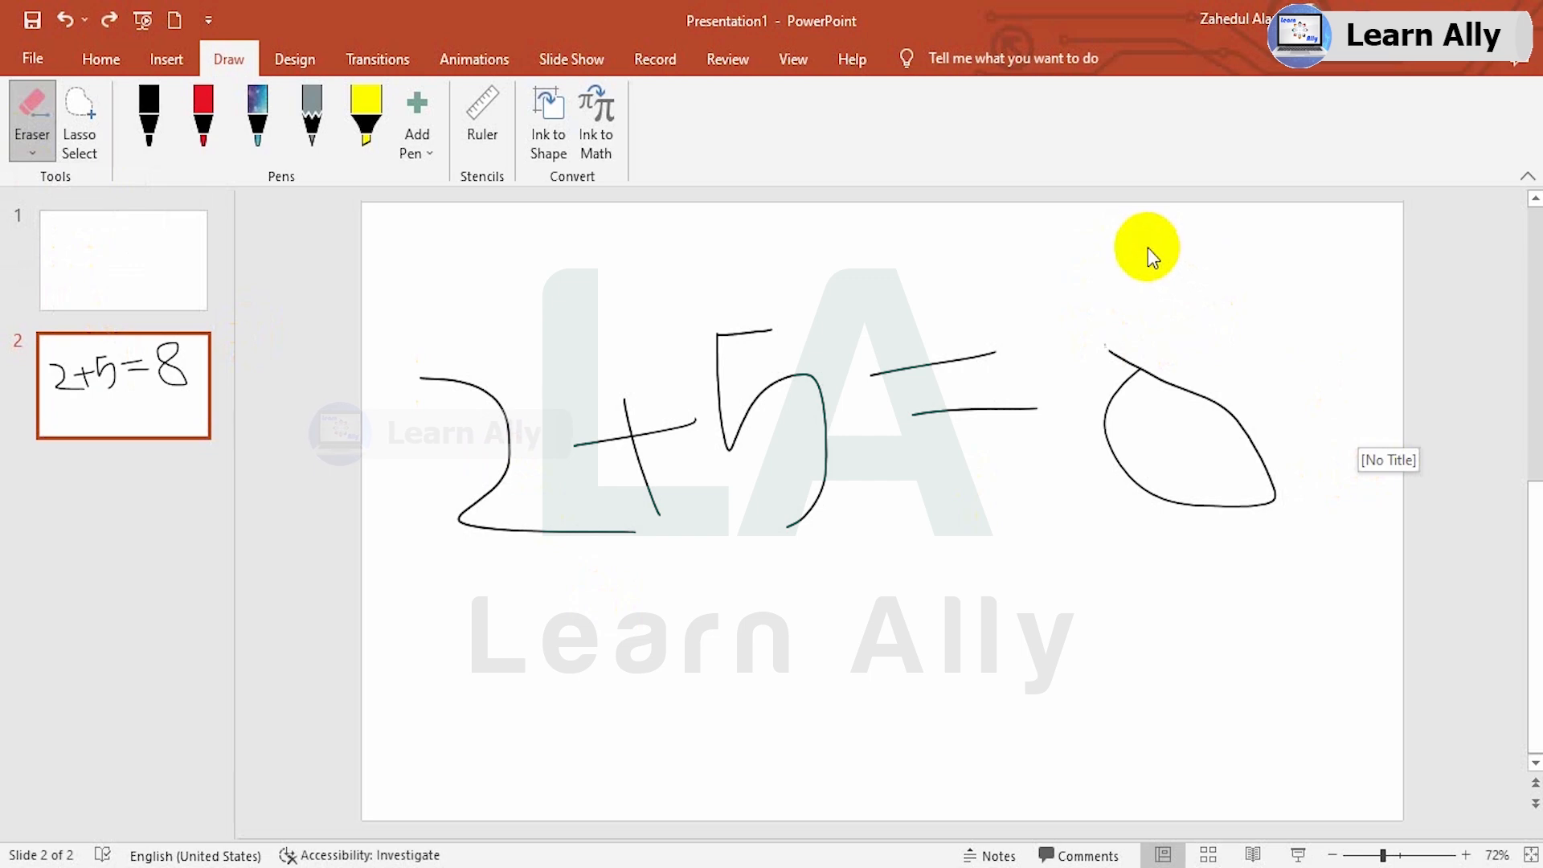
left_click(1186, 391)
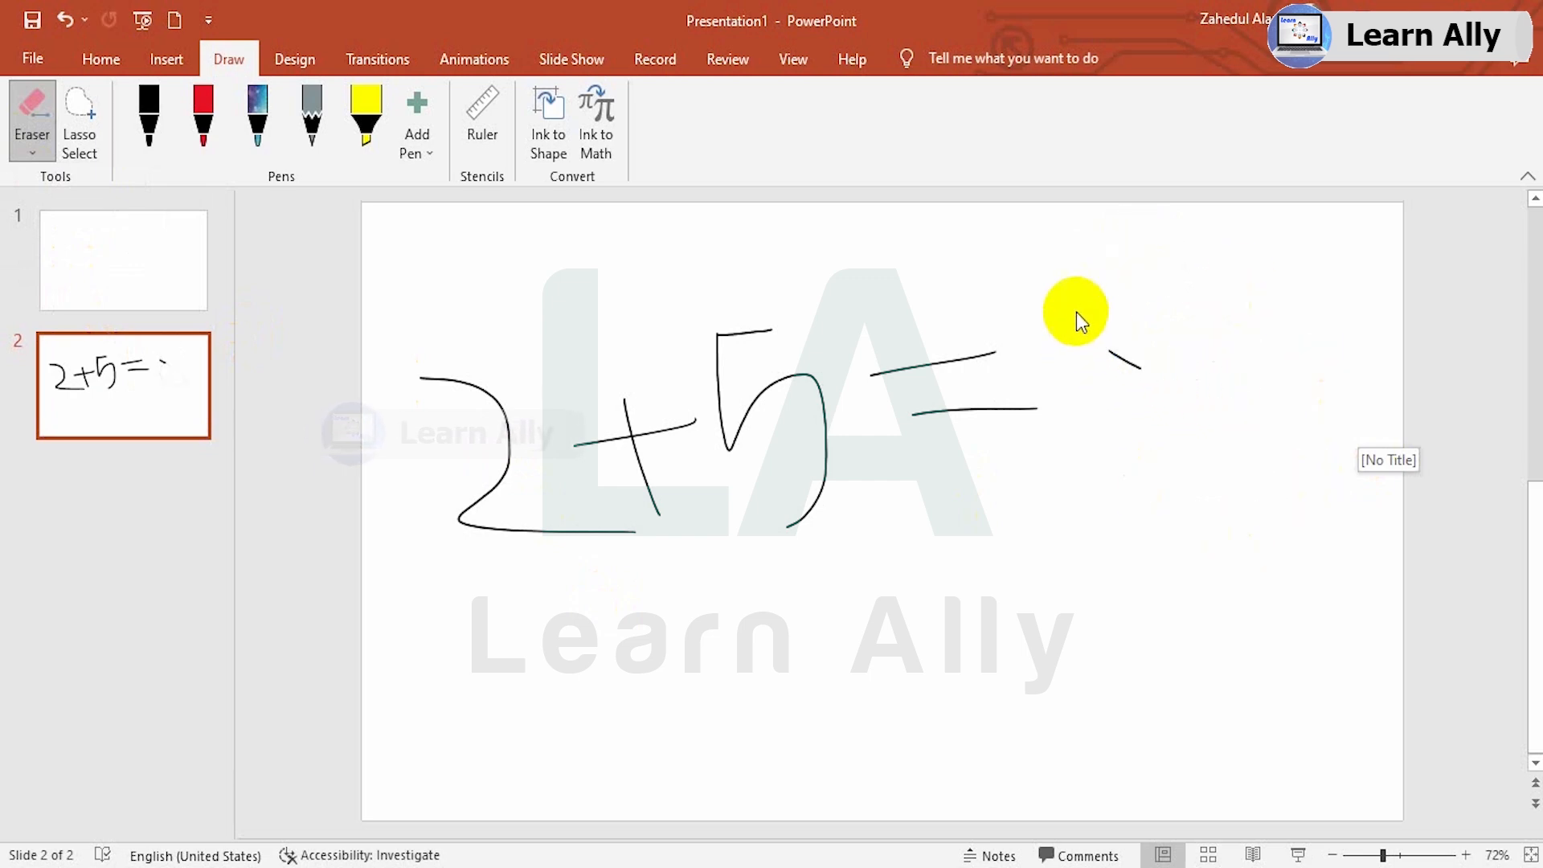
left_click(1123, 359)
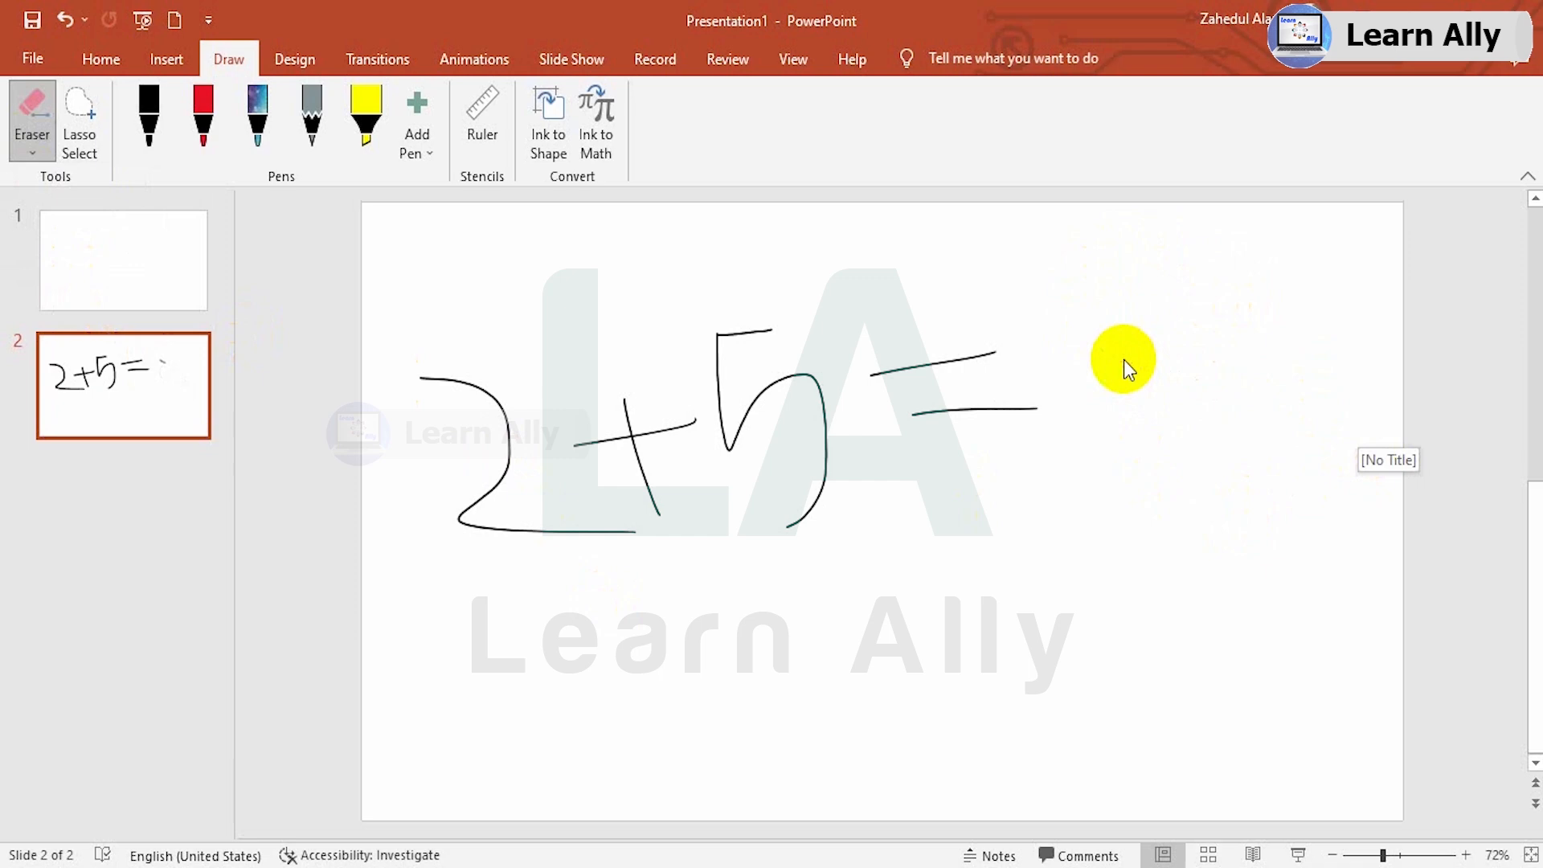
- Erase segments of the equals sign, the 5, the plus sign and the 2 with the Segment Eraser
left_click(936, 362)
left_click(952, 407)
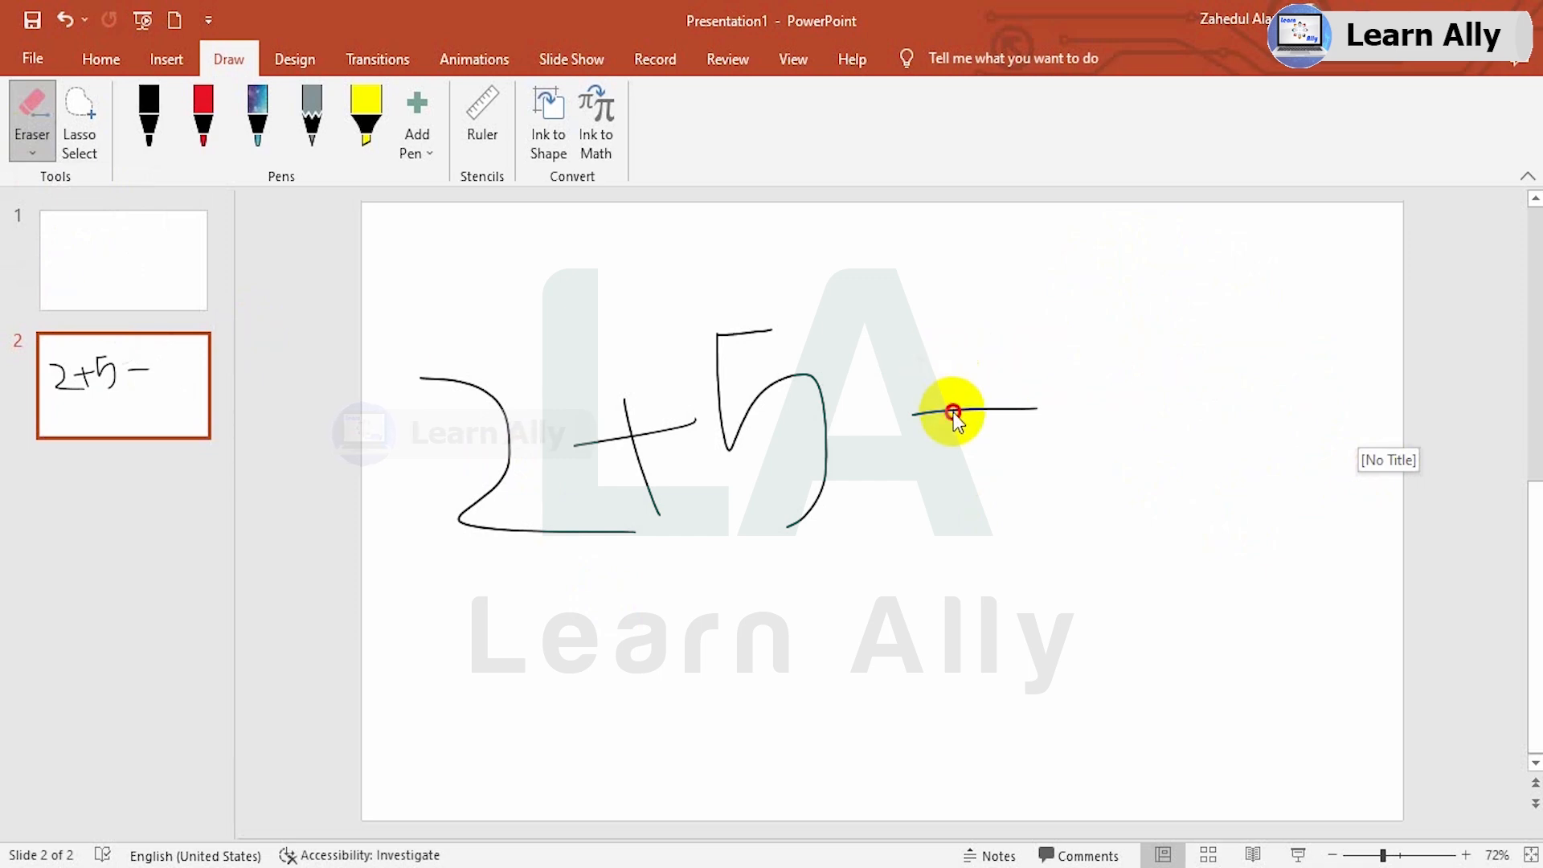
left_click(757, 396)
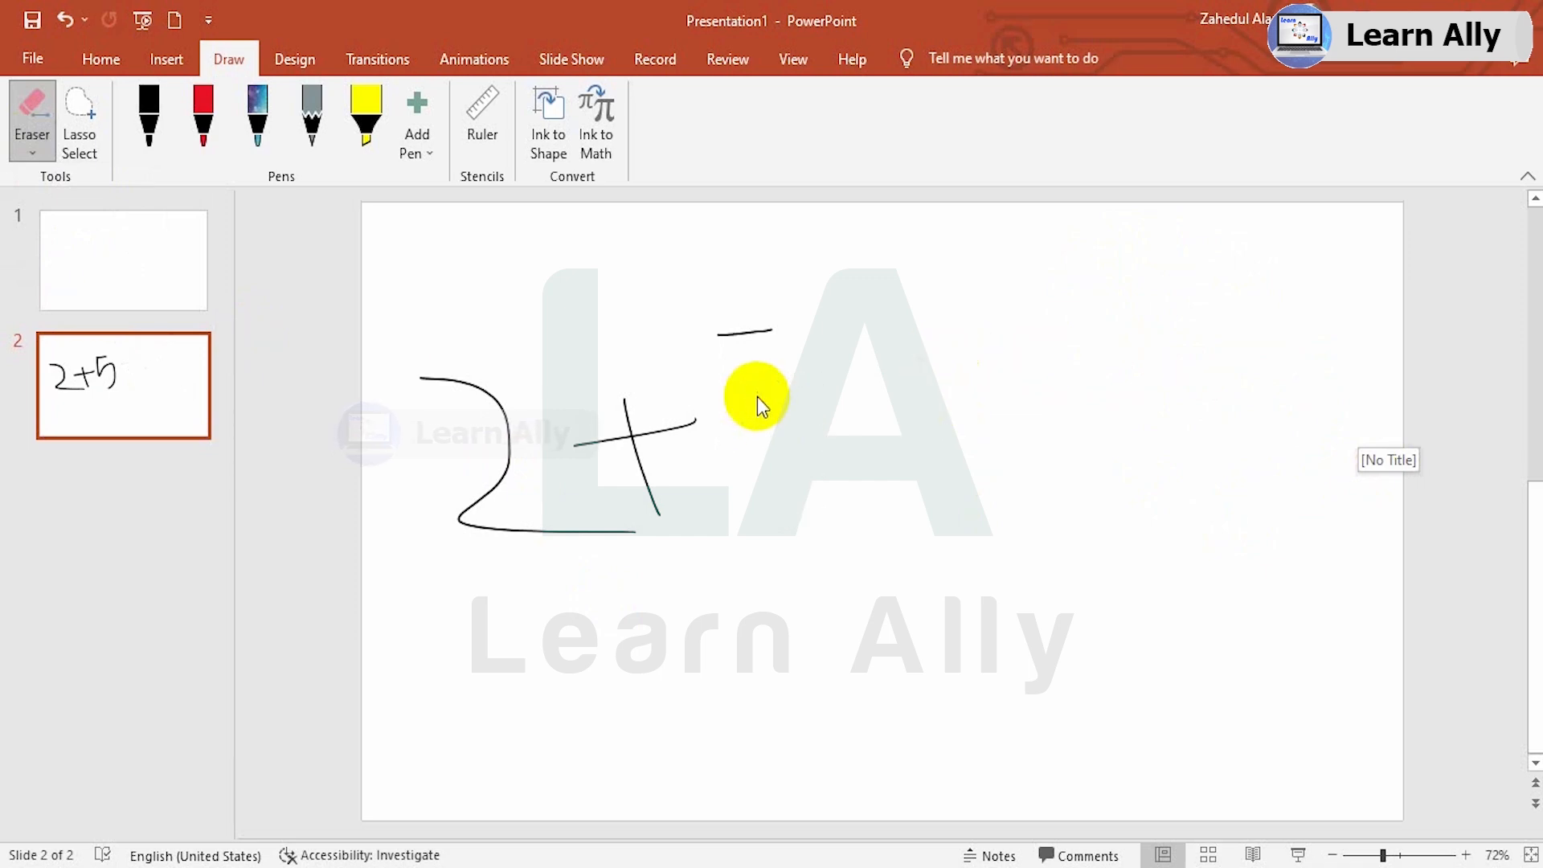
left_click(631, 434)
left_click(508, 447)
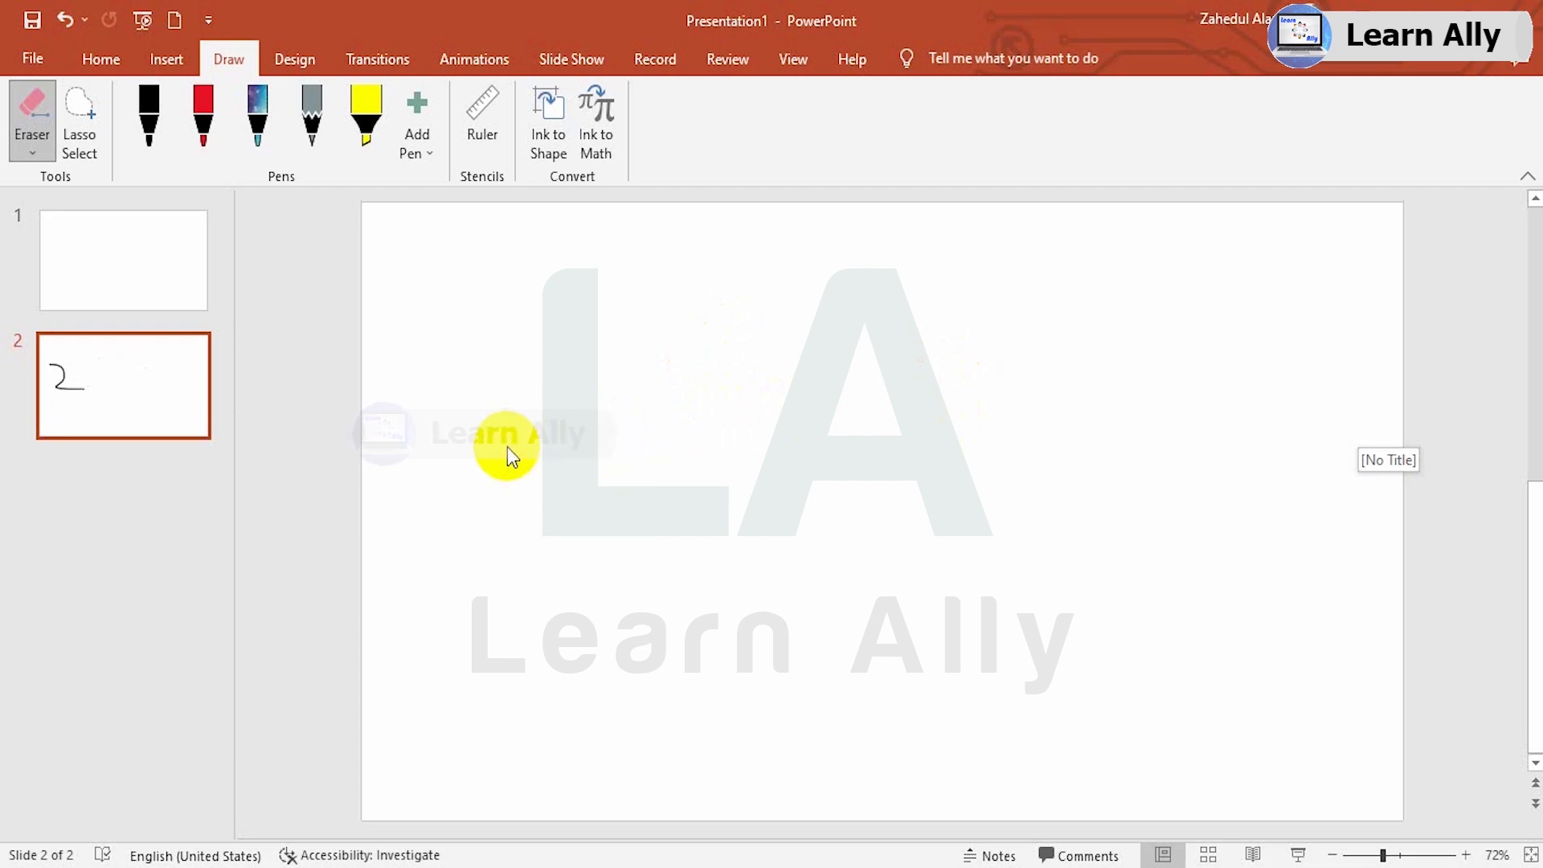
- Undo all the segment erasures to restore the full handwritten equation 2+5=8
key("ctrl+z")
key("ctrl+z")
key("ctrl+z")
key("ctrl+z")
key("ctrl+z")
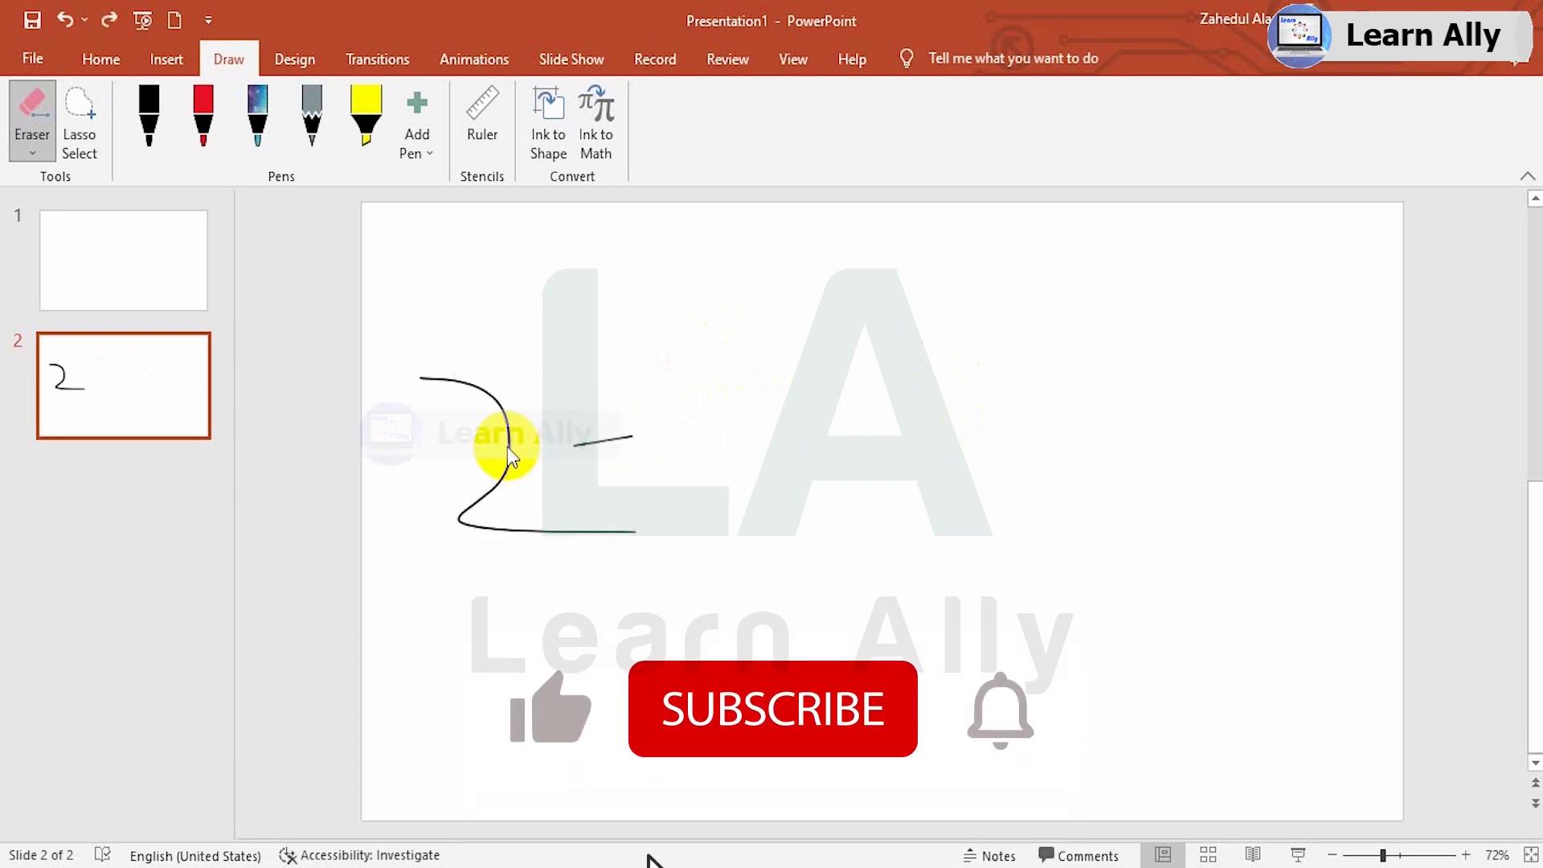
key("ctrl+z")
key("ctrl+z")
key("ctrl+z")
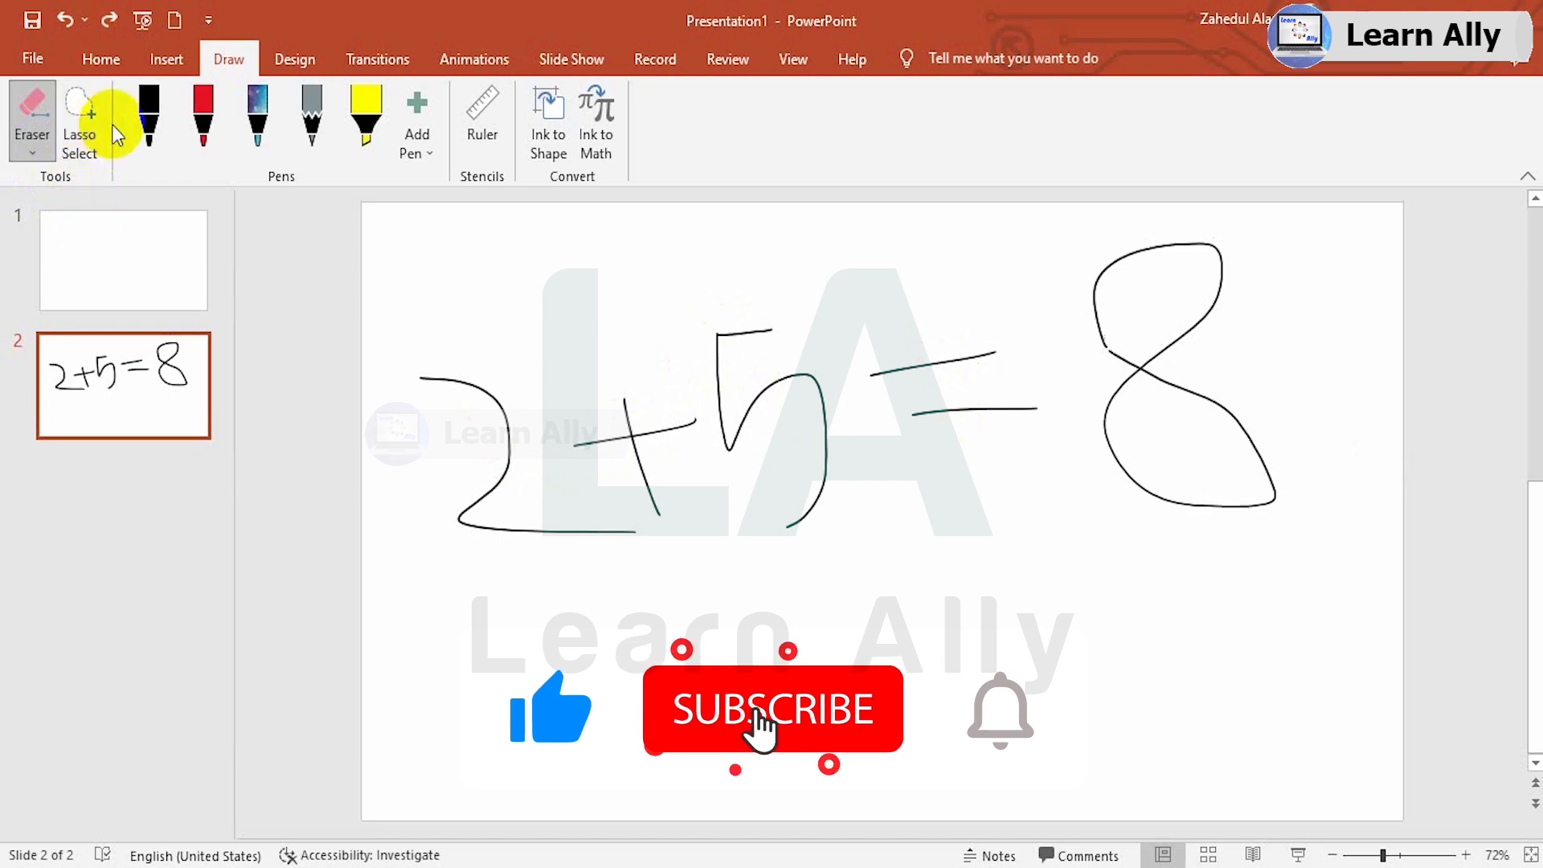
- Select the handwritten 8 by circling it with the Lasso Select tool
left_click(80, 129)
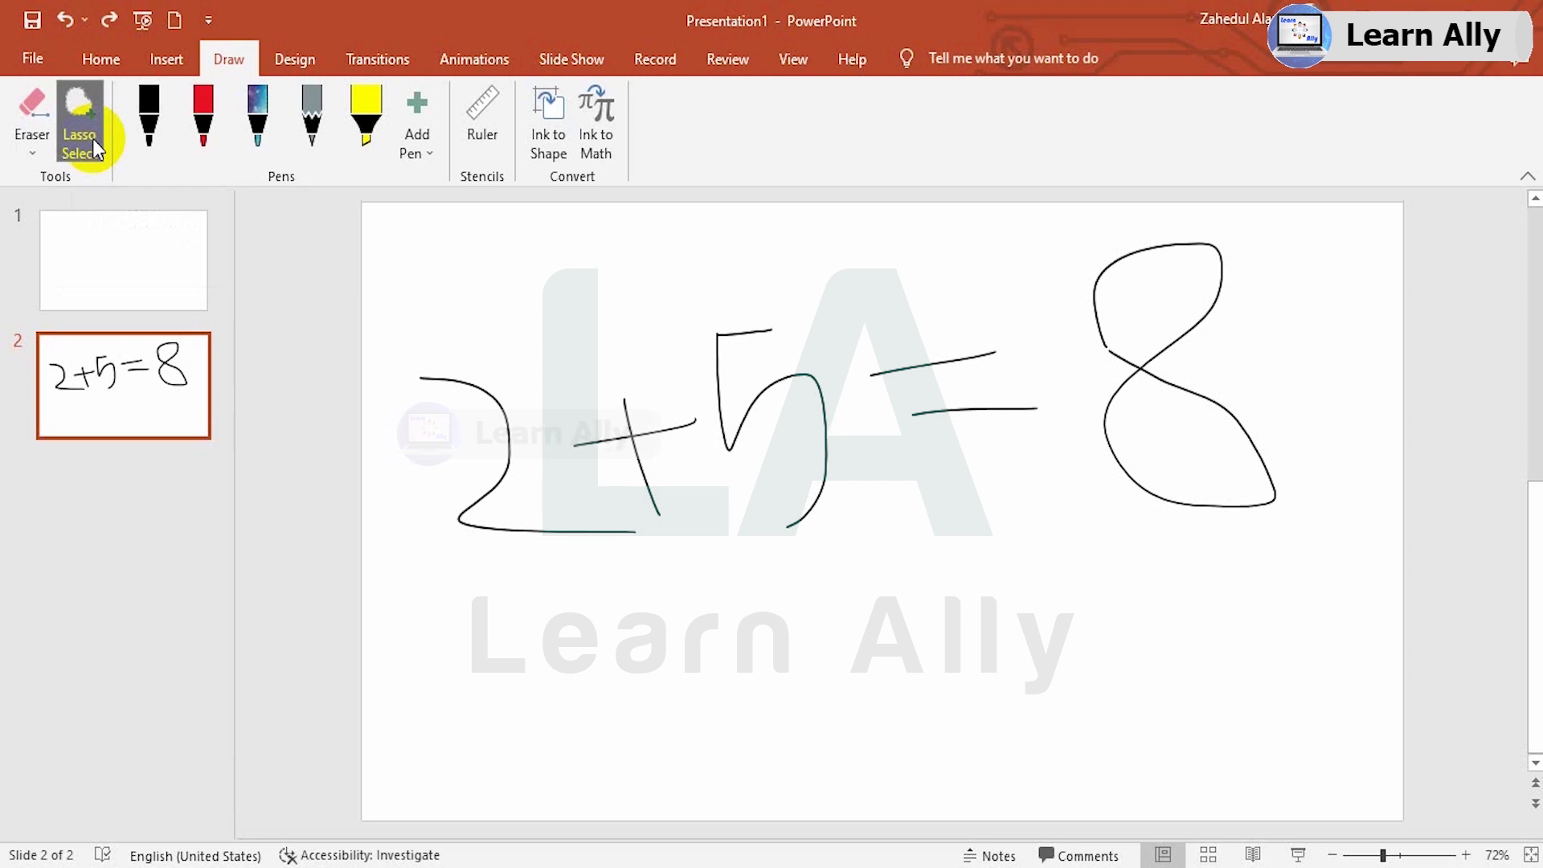
left_click(93, 138)
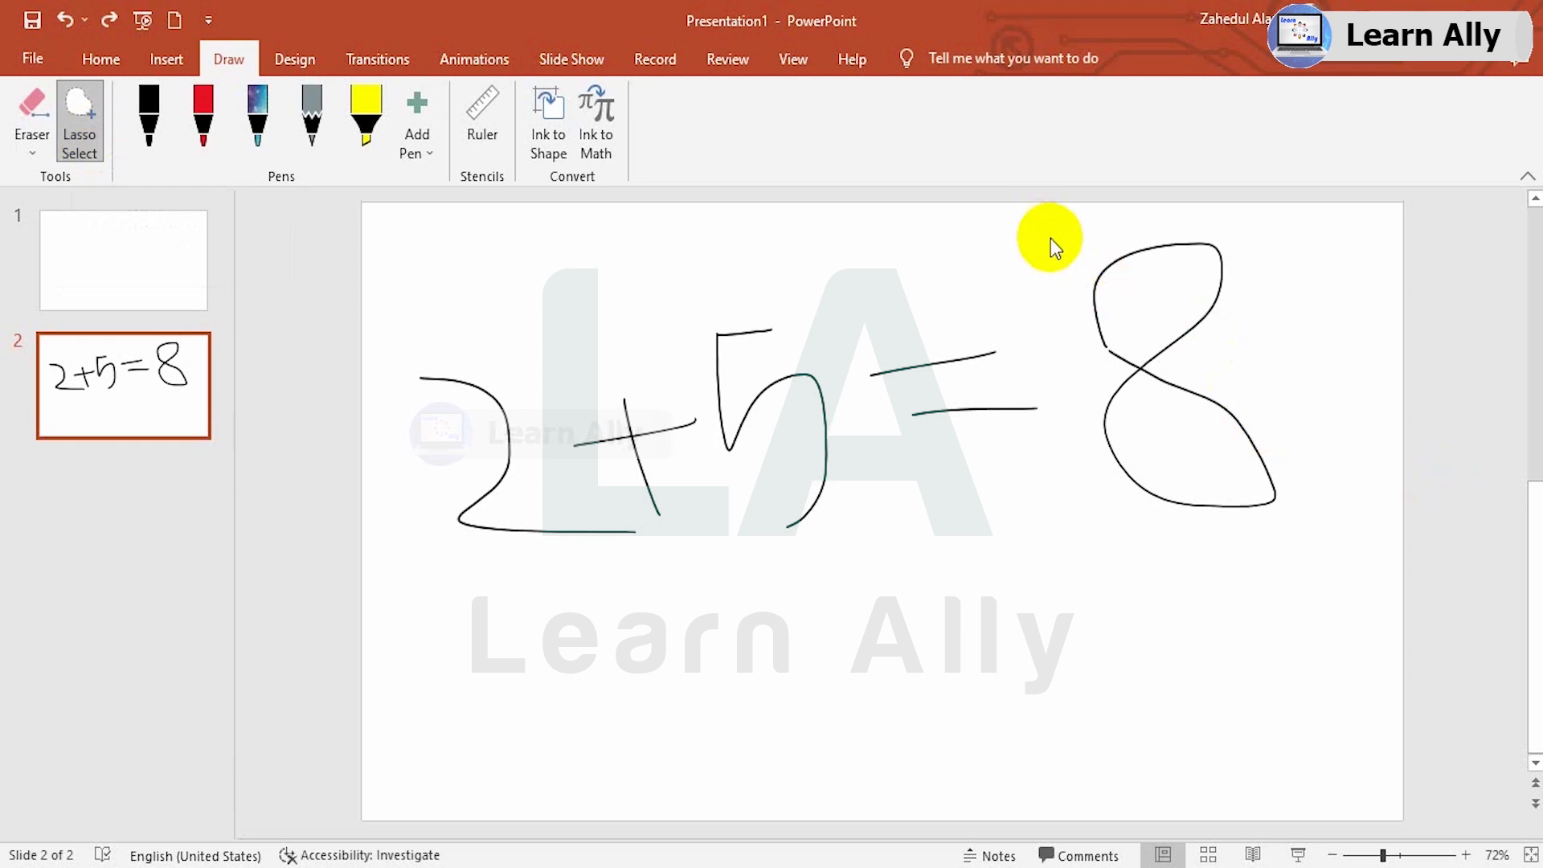
mouse_move(1035, 226)
left_mouse_down()
mouse_move(1198, 241)
mouse_move(1288, 365)
mouse_move(1315, 465)
mouse_move(1312, 589)
mouse_move(1143, 620)
mouse_move(1032, 230)
left_mouse_up()
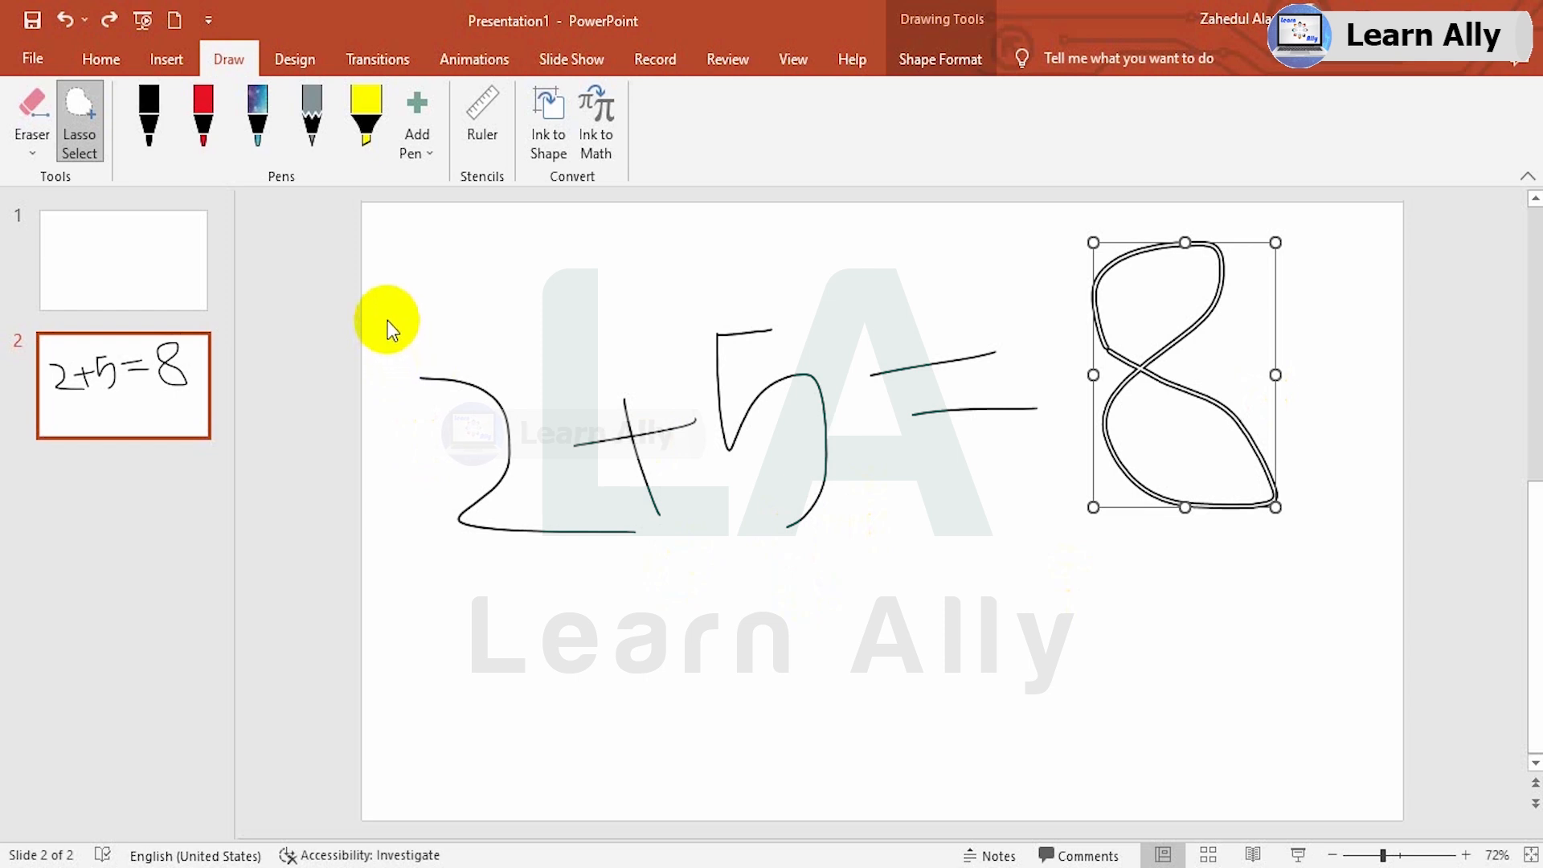
- Lasso individual characters at the start of the equation, finishing with both strokes of the plus sign selected
mouse_move(387, 321)
left_mouse_down()
mouse_move(523, 410)
mouse_move(610, 527)
mouse_move(511, 647)
mouse_move(417, 363)
left_mouse_up()
mouse_move(696, 309)
left_mouse_down()
mouse_move(806, 351)
mouse_move(795, 561)
mouse_move(688, 334)
left_mouse_up()
left_click(593, 354)
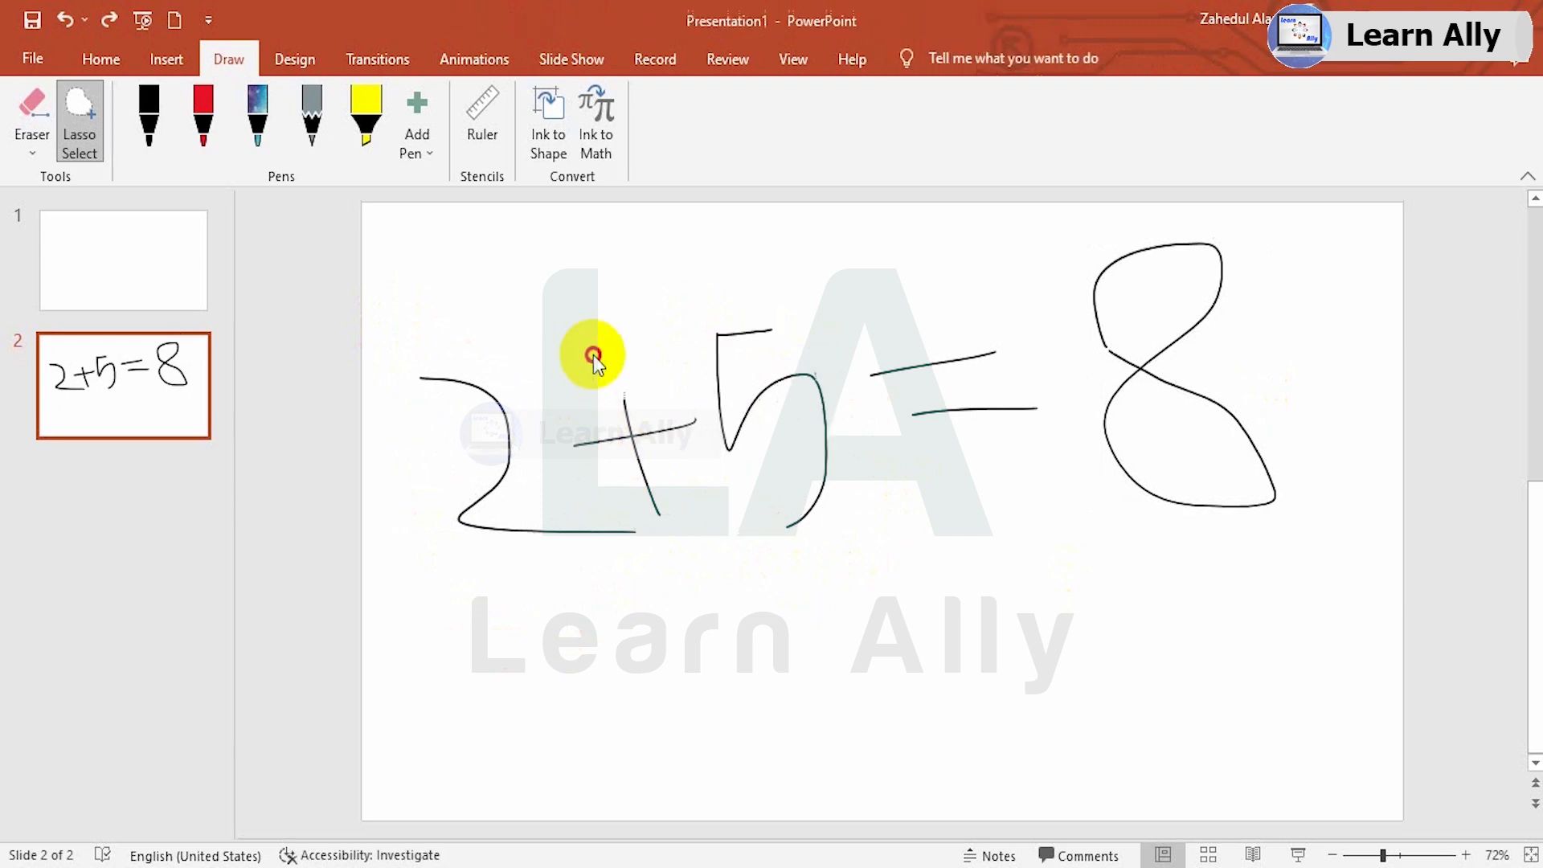
mouse_move(592, 354)
left_mouse_down()
mouse_move(691, 491)
mouse_move(601, 437)
left_mouse_up()
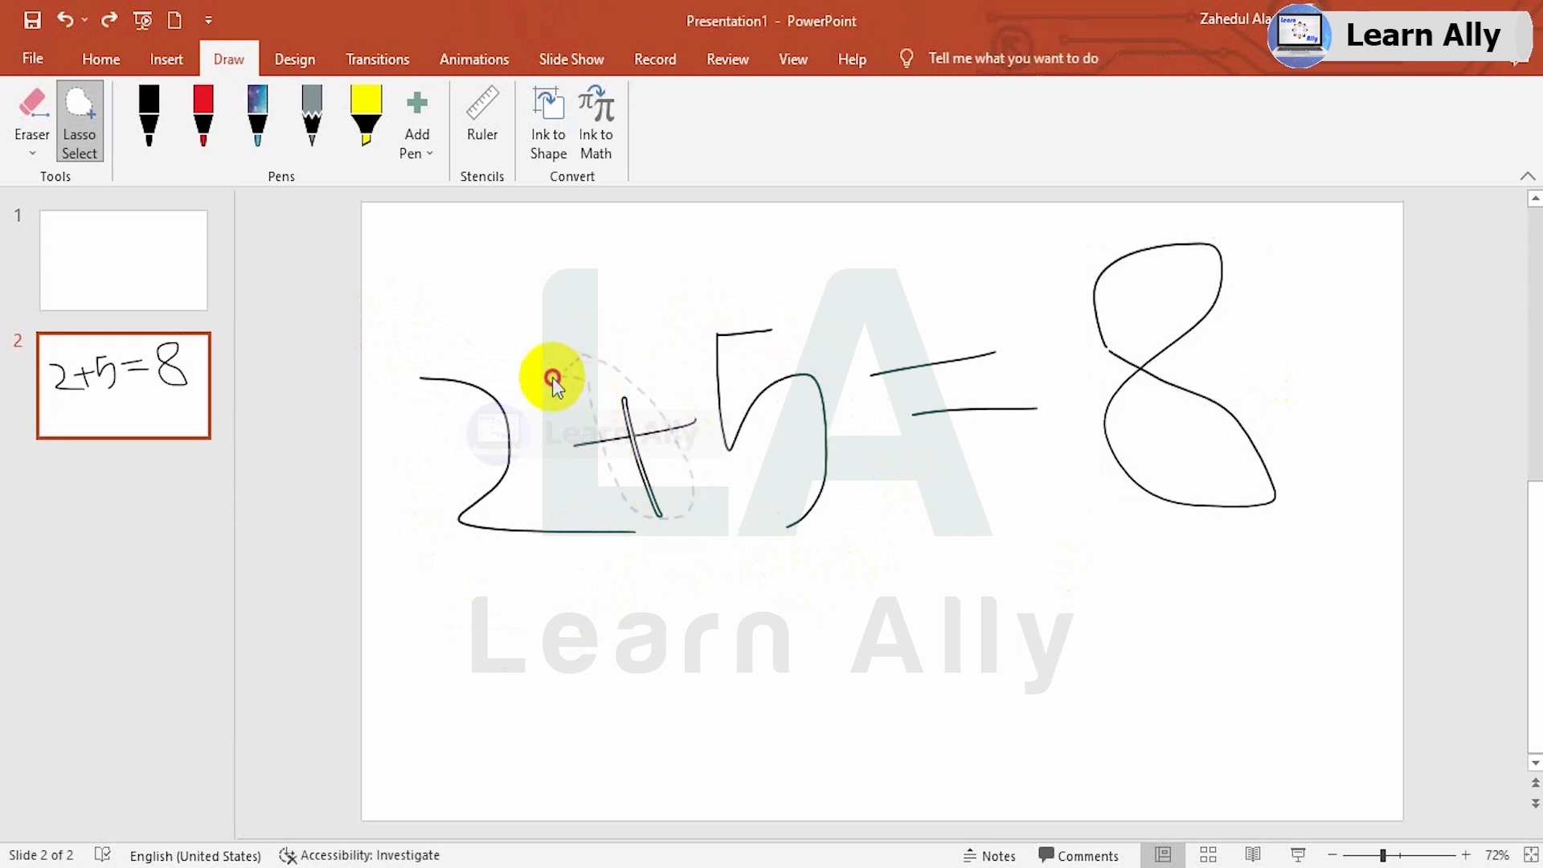
left_click_drag(529, 386, 613, 499)
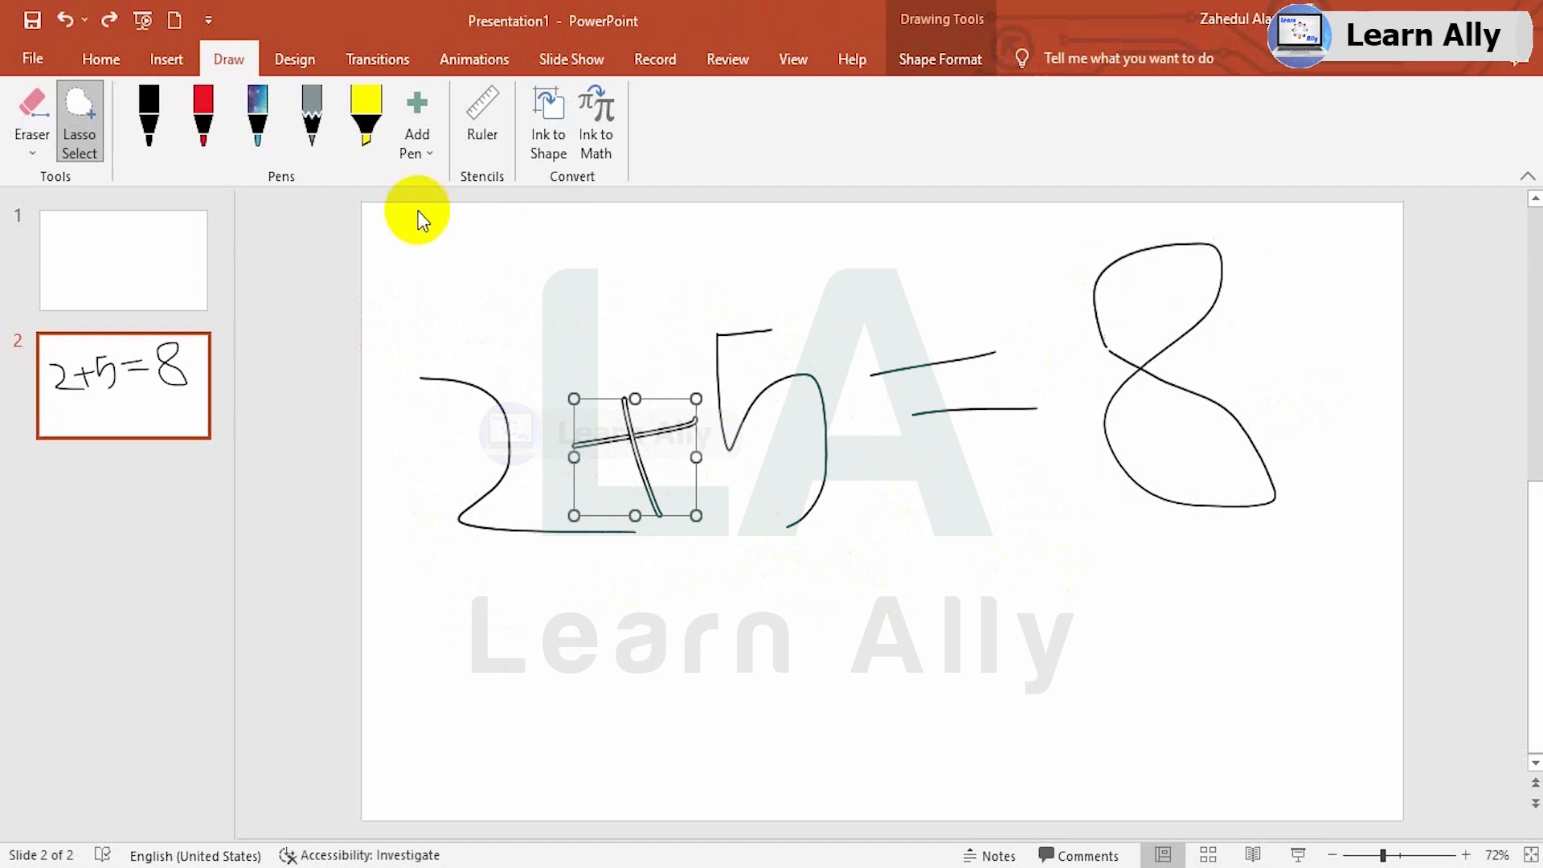
- Lasso-select the entire handwritten equation 2+5=8 and deselect it again
mouse_move(408, 231)
left_mouse_down()
mouse_move(967, 234)
mouse_move(1350, 623)
mouse_move(458, 633)
mouse_move(408, 238)
left_mouse_up()
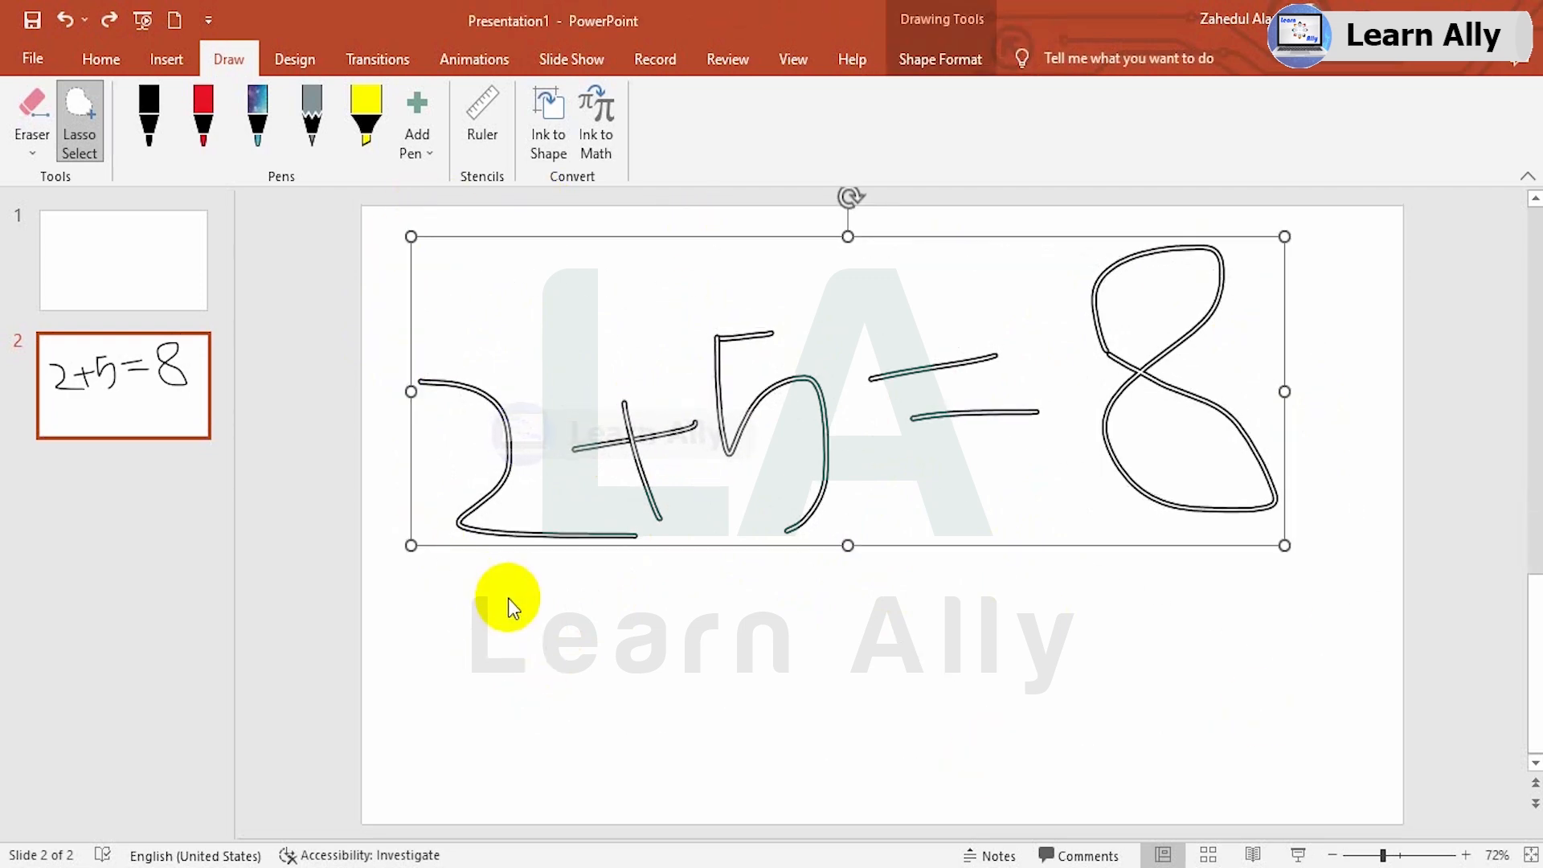
left_click(508, 598)
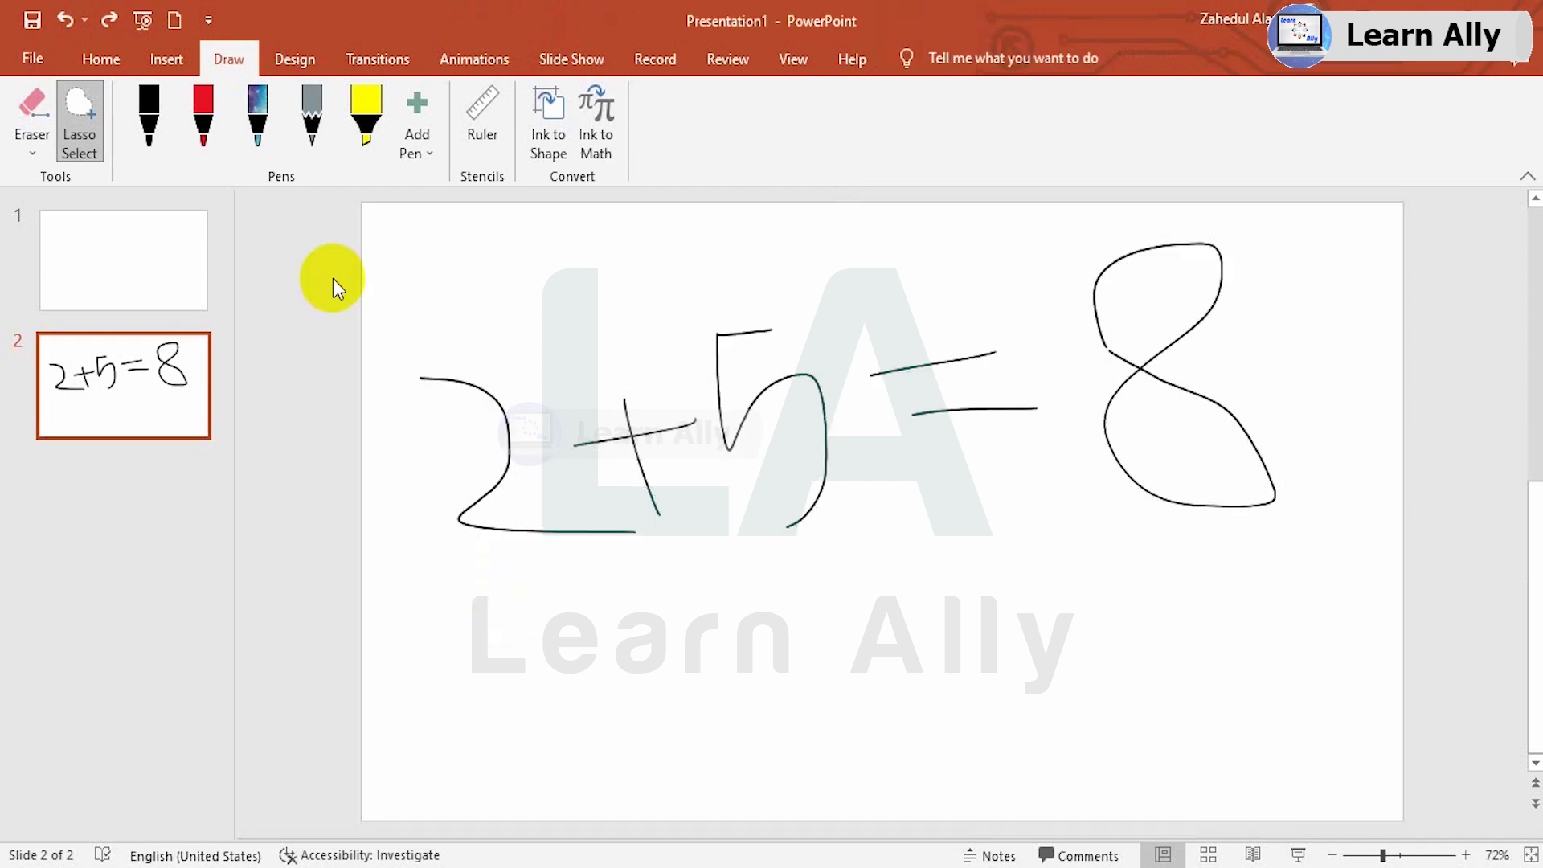
- Highlight the 2+5 part of the handwritten equation with yellow highlighter strokes, tracing over the 5 as well
left_click(366, 121)
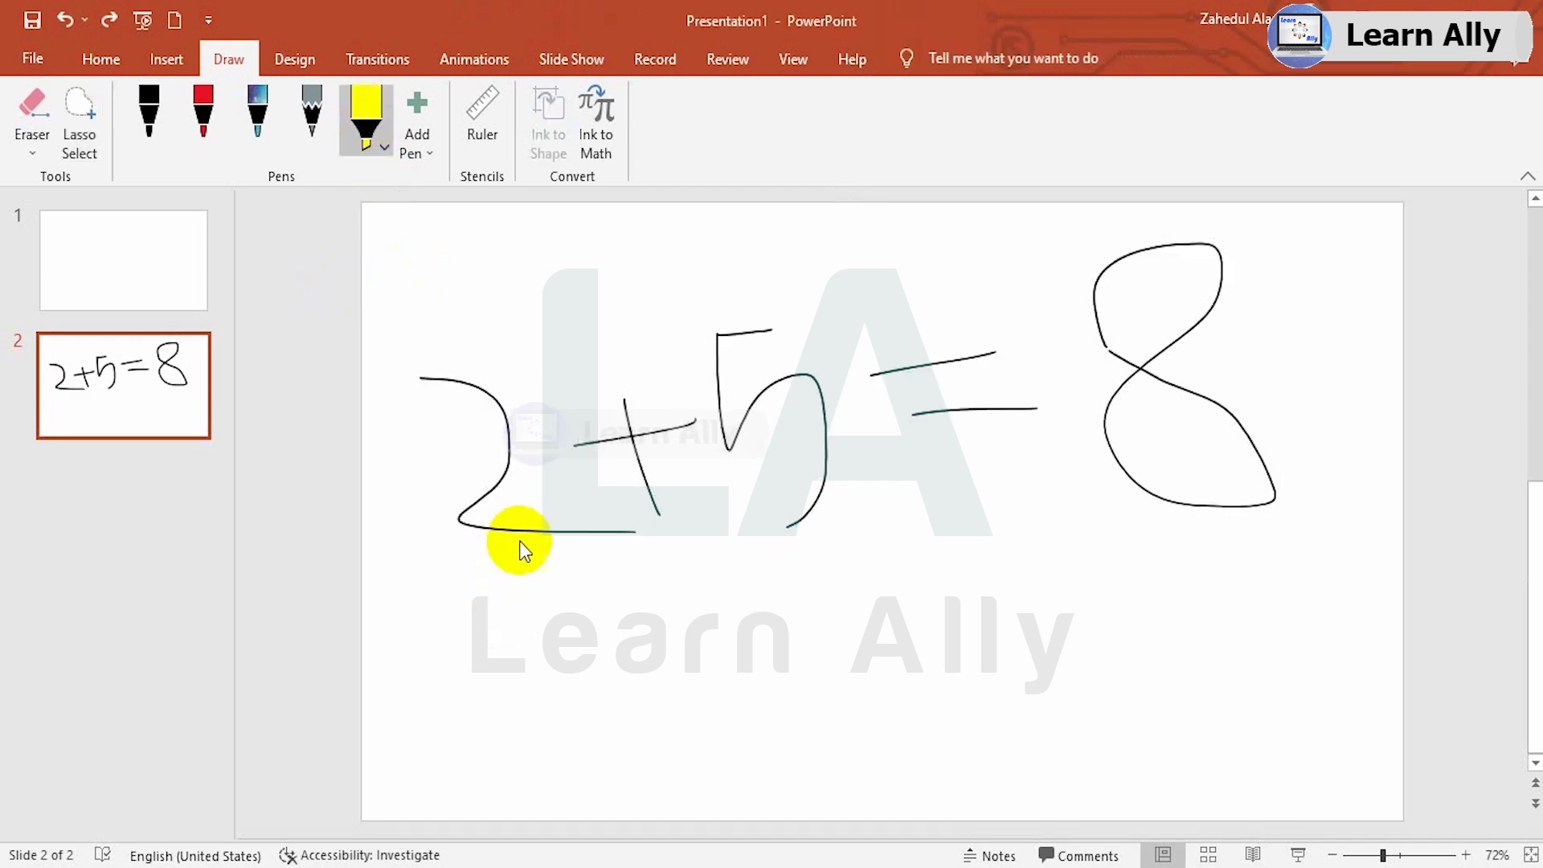
left_click_drag(400, 365, 819, 361)
left_click_drag(424, 416, 900, 390)
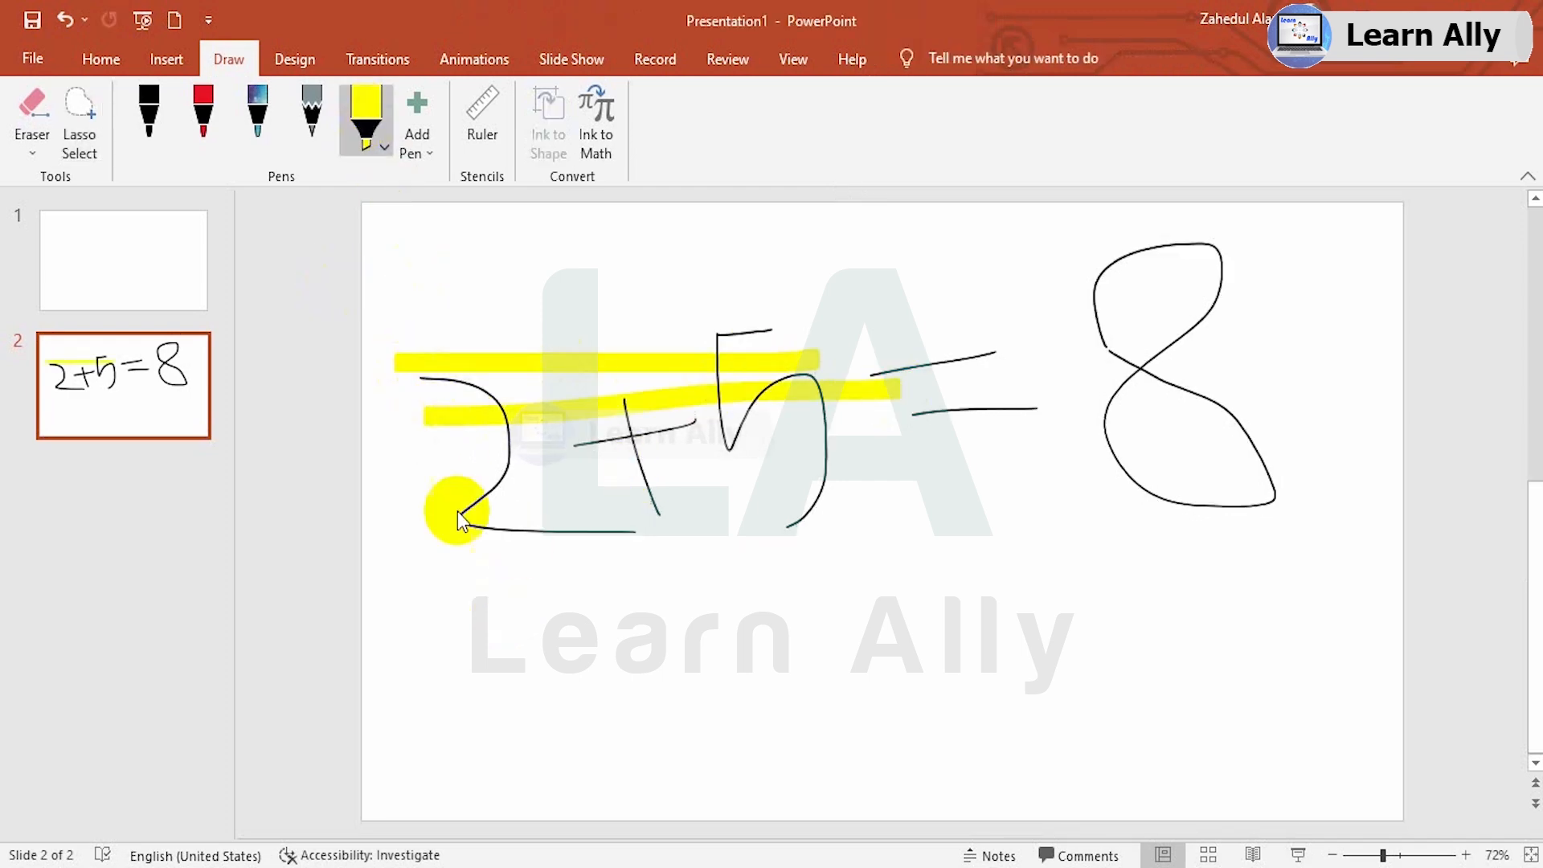
left_click_drag(443, 512, 1152, 427)
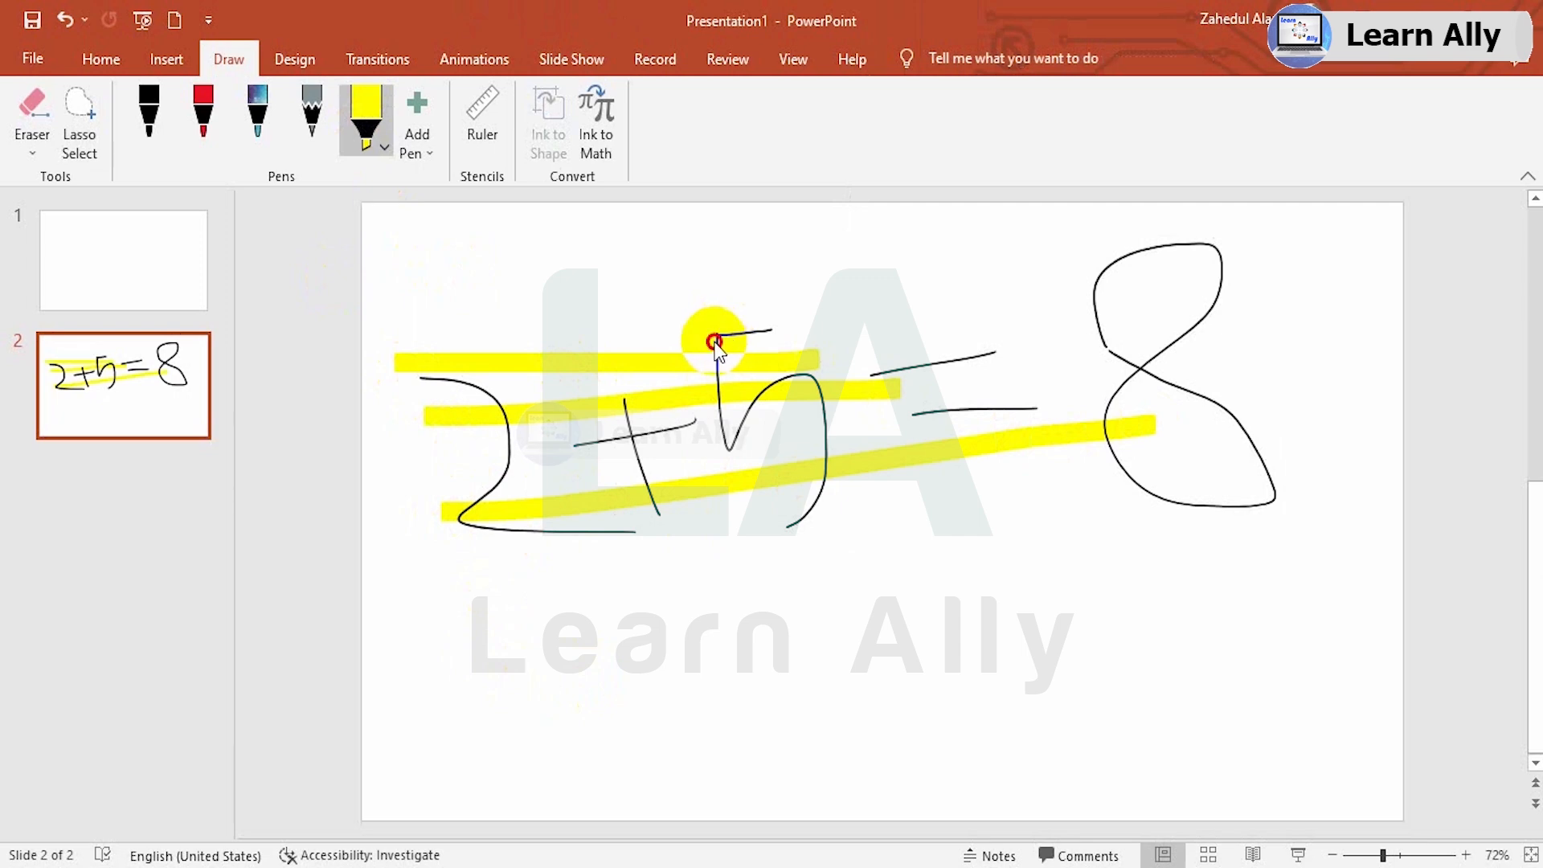
mouse_move(713, 340)
left_mouse_down()
mouse_move(812, 516)
mouse_move(799, 546)
left_mouse_up()
mouse_move(727, 330)
left_mouse_down()
mouse_move(771, 344)
mouse_move(898, 335)
left_mouse_up()
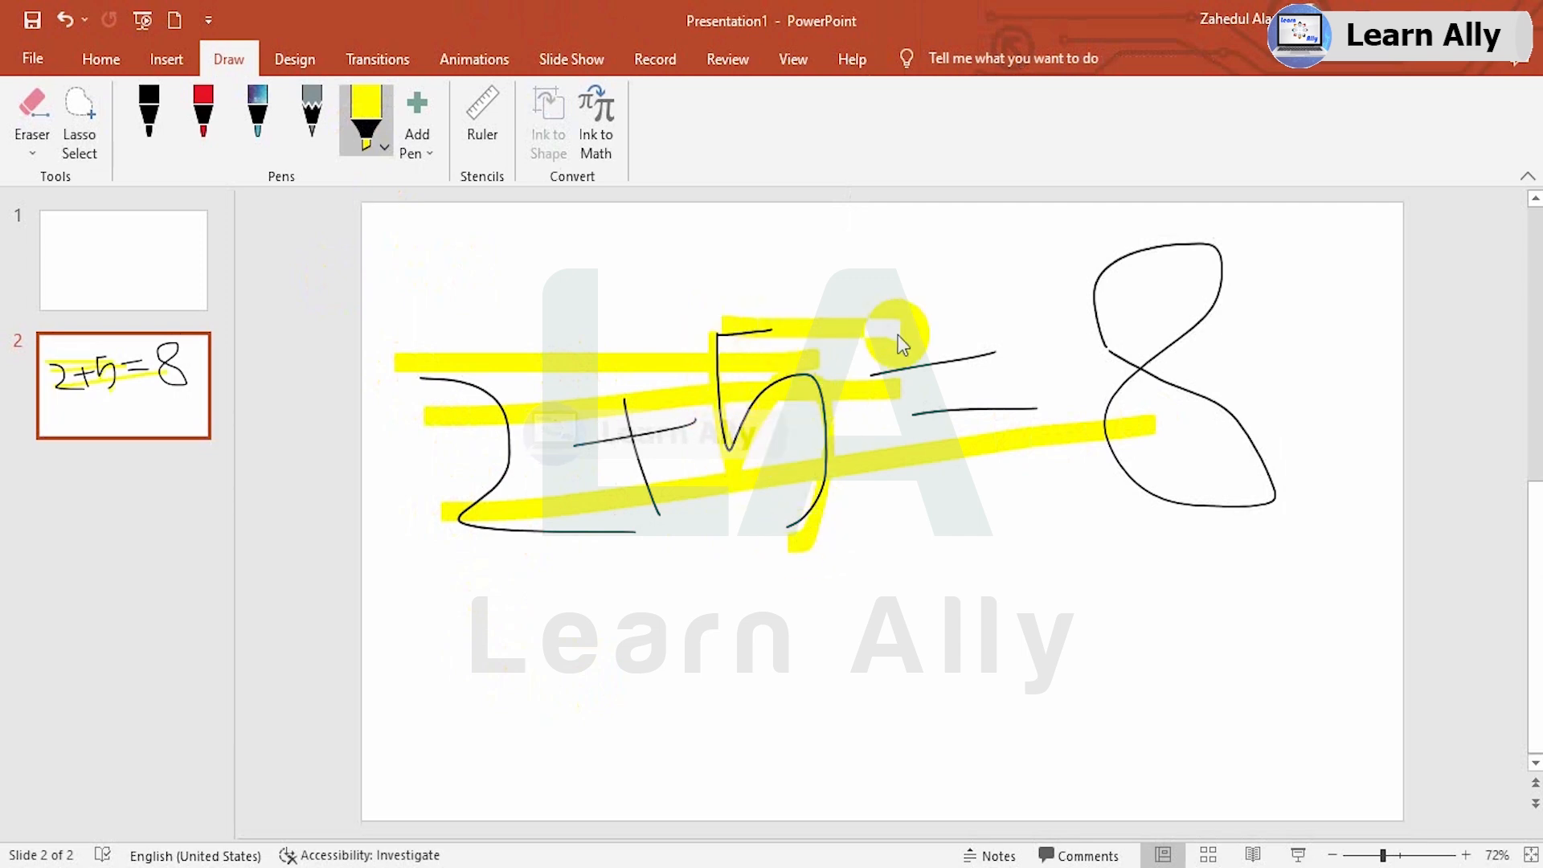
- Highlight the handwritten 8 with three yellow strokes across its upper half and one across its lower half
left_click_drag(1101, 253, 1271, 256)
left_click_drag(1099, 346, 1266, 342)
left_click_drag(1057, 299, 1250, 293)
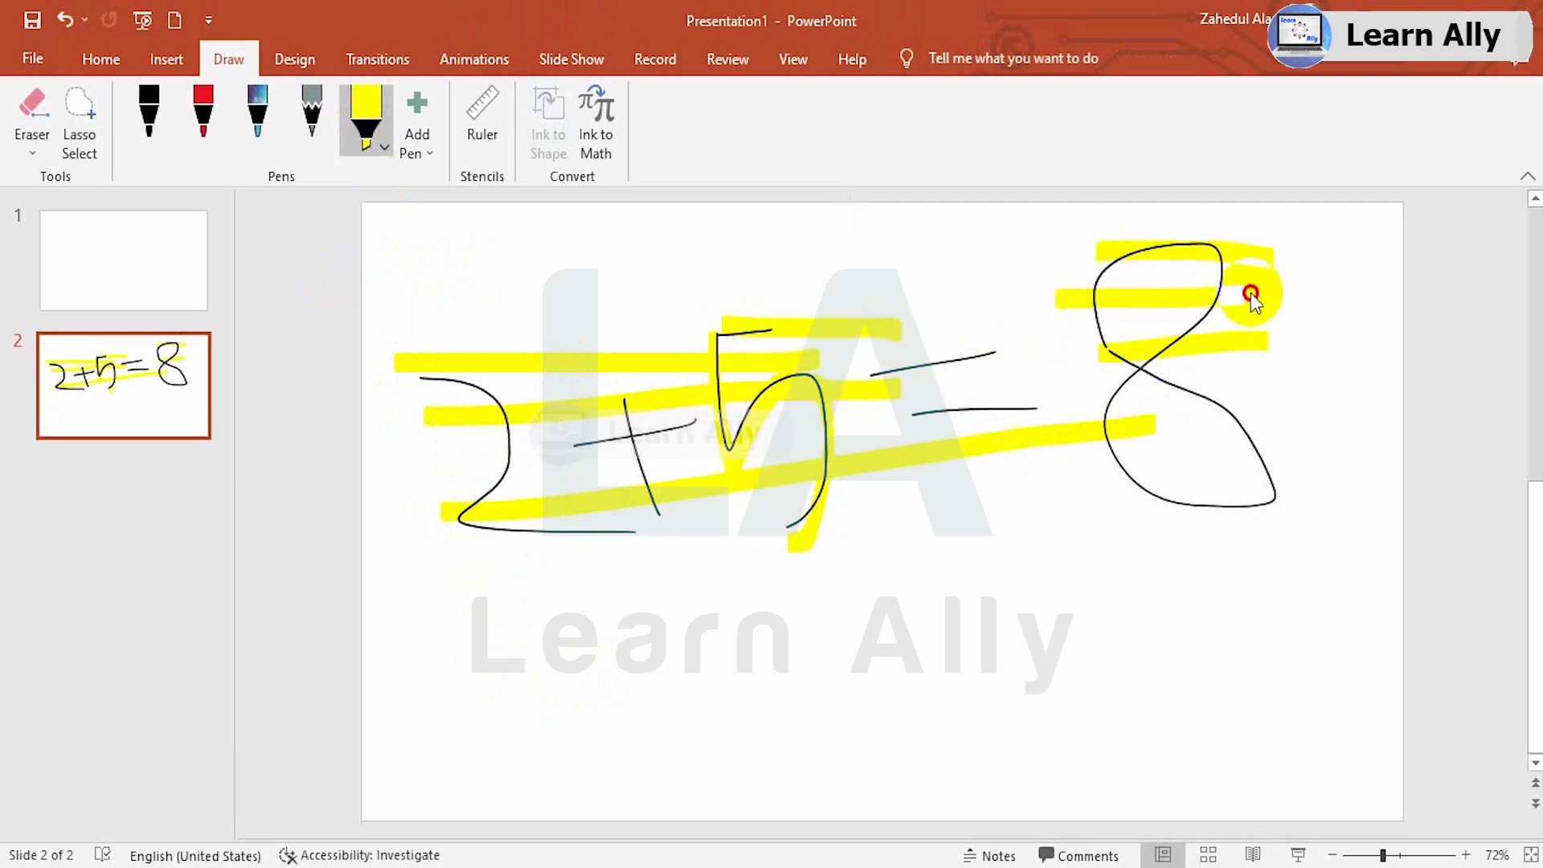
left_click_drag(1135, 446, 1323, 476)
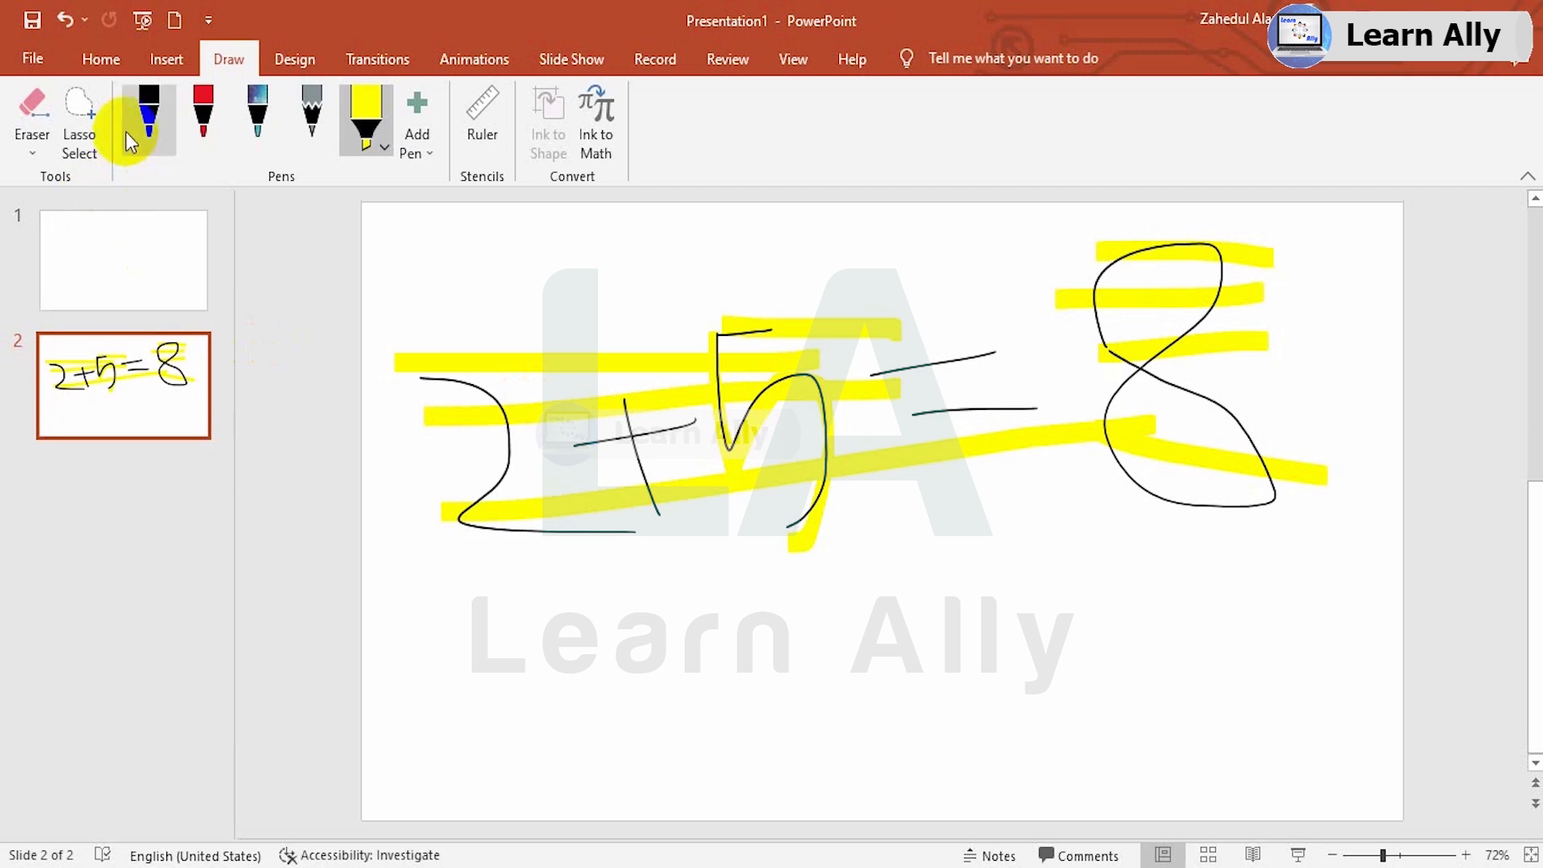
- Select the black pen and then the gray pencil, and show the pencil's thickness and color options
left_click(156, 119)
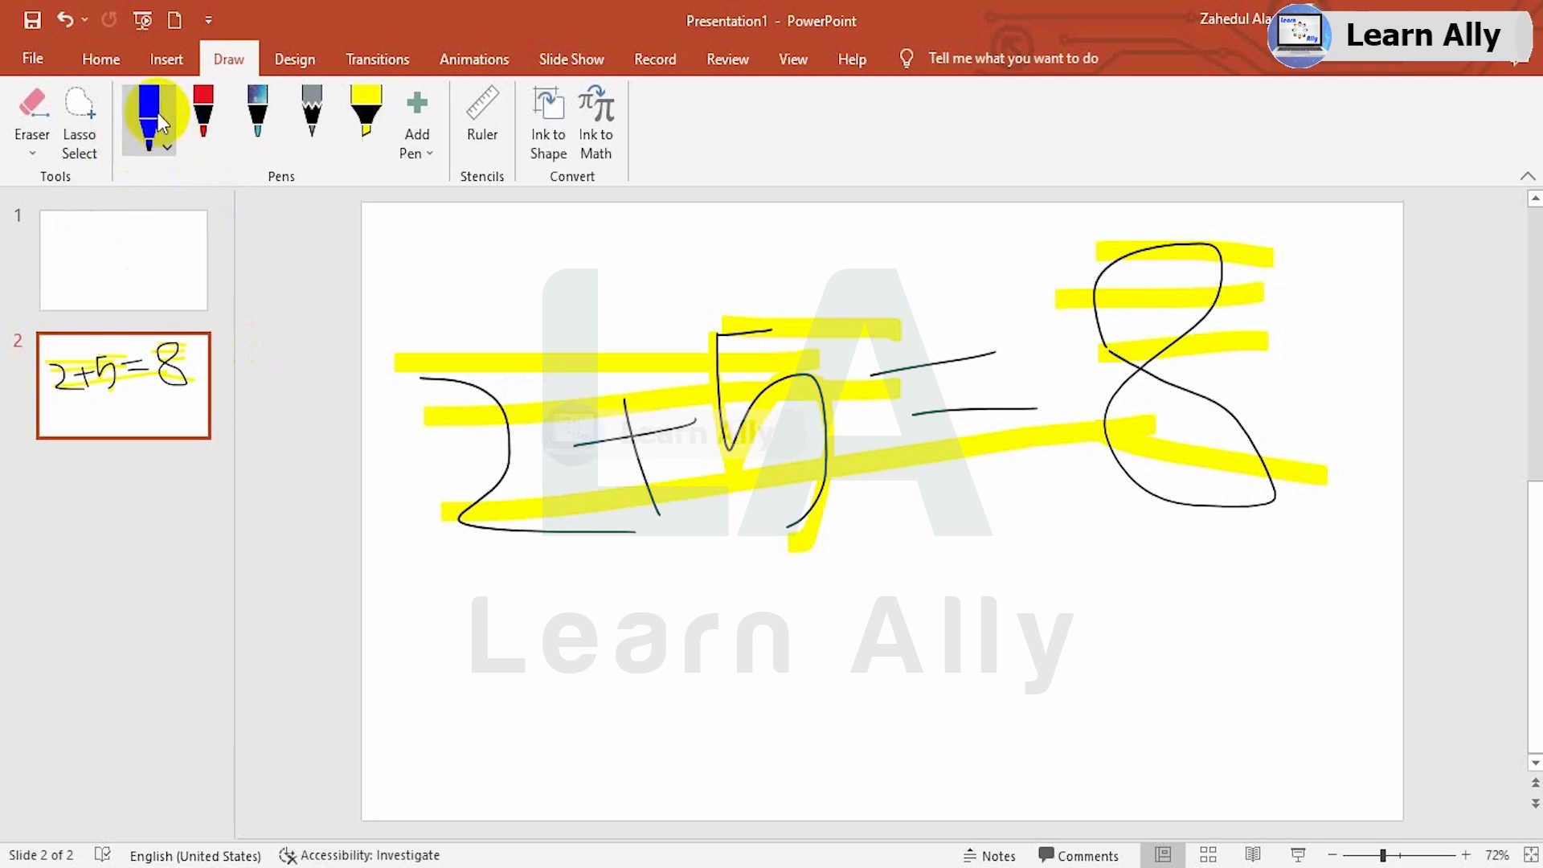
left_click(305, 105)
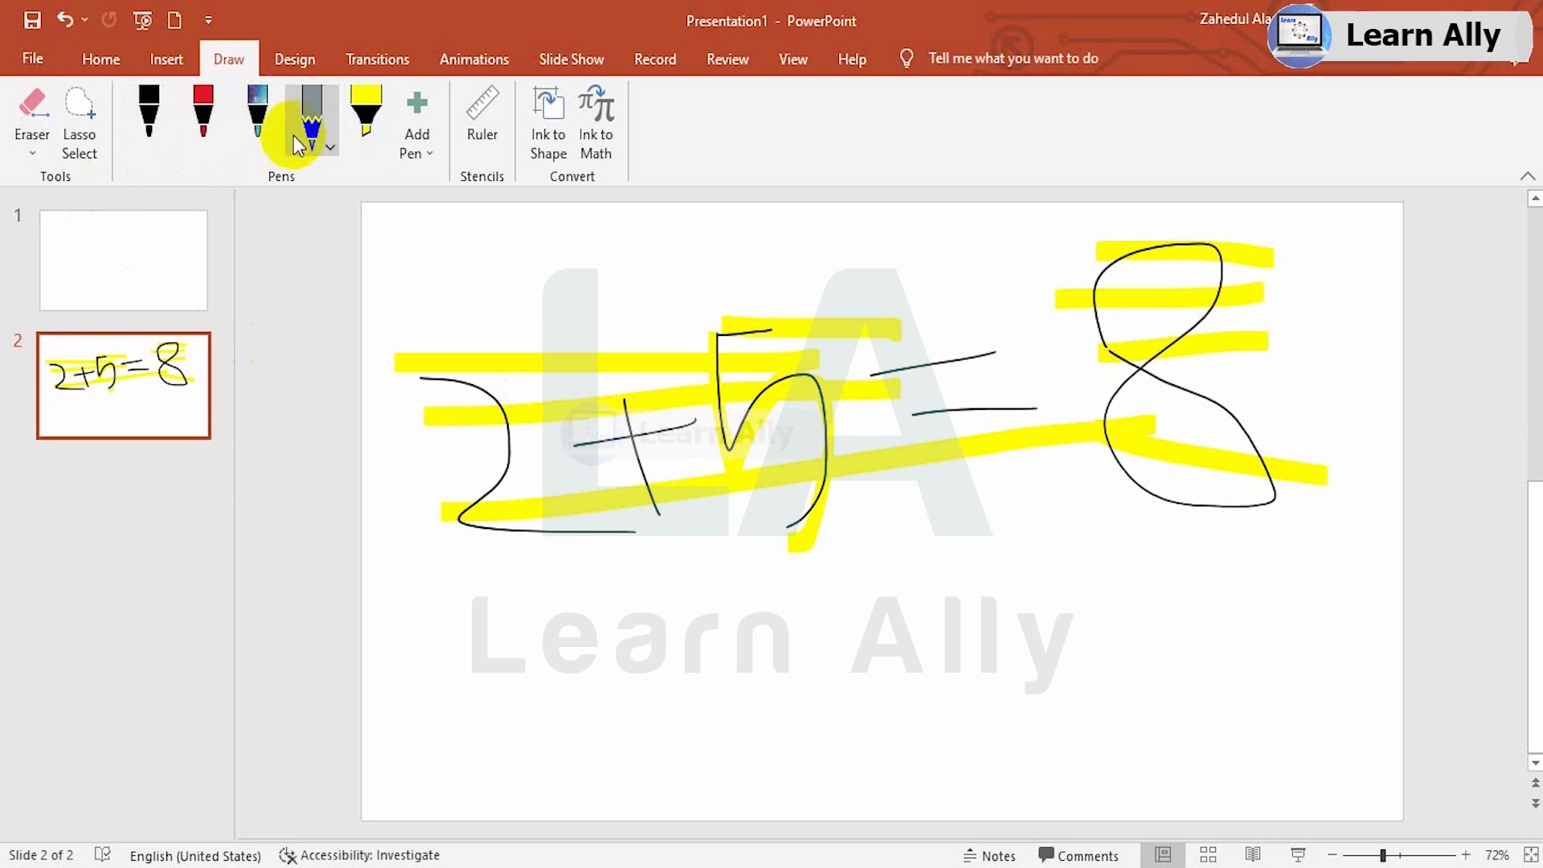
left_click(333, 143)
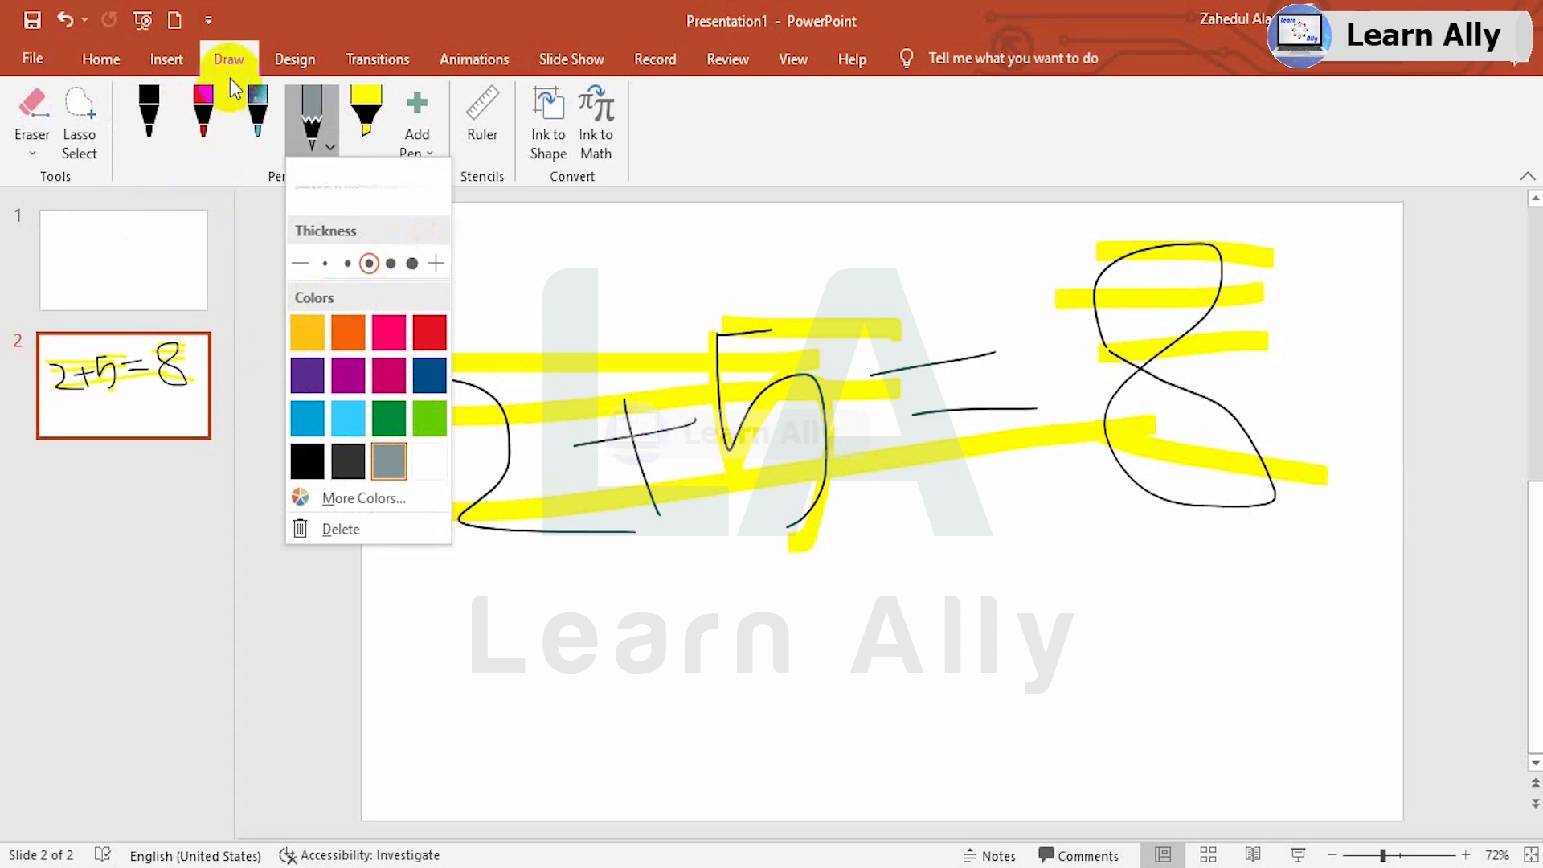
- Set the red pen to the thickest preset line and change its color to green
left_click(207, 120)
left_click(219, 150)
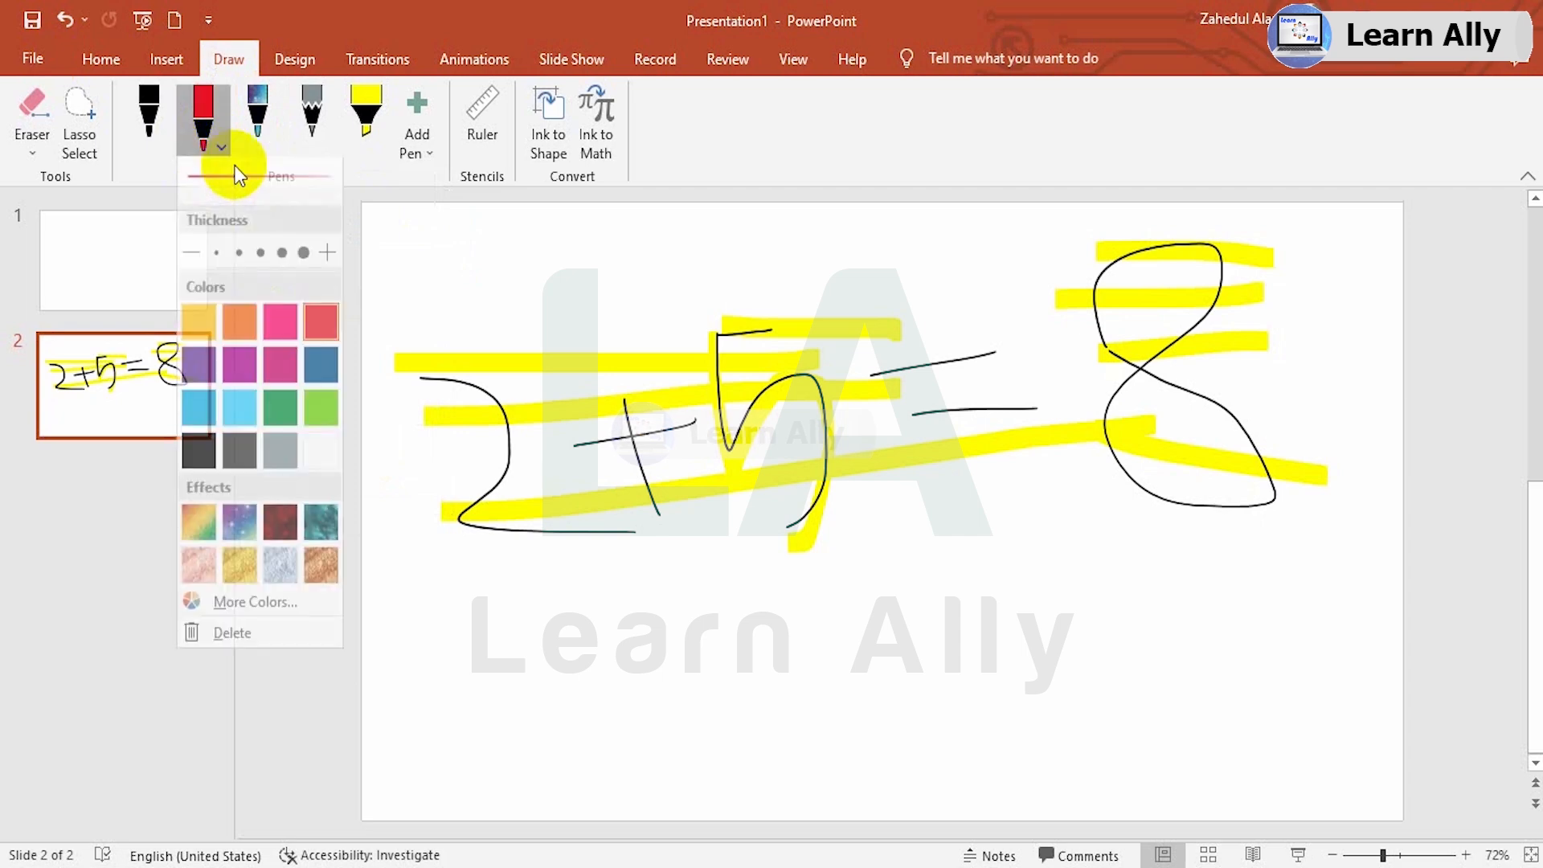
left_click(302, 262)
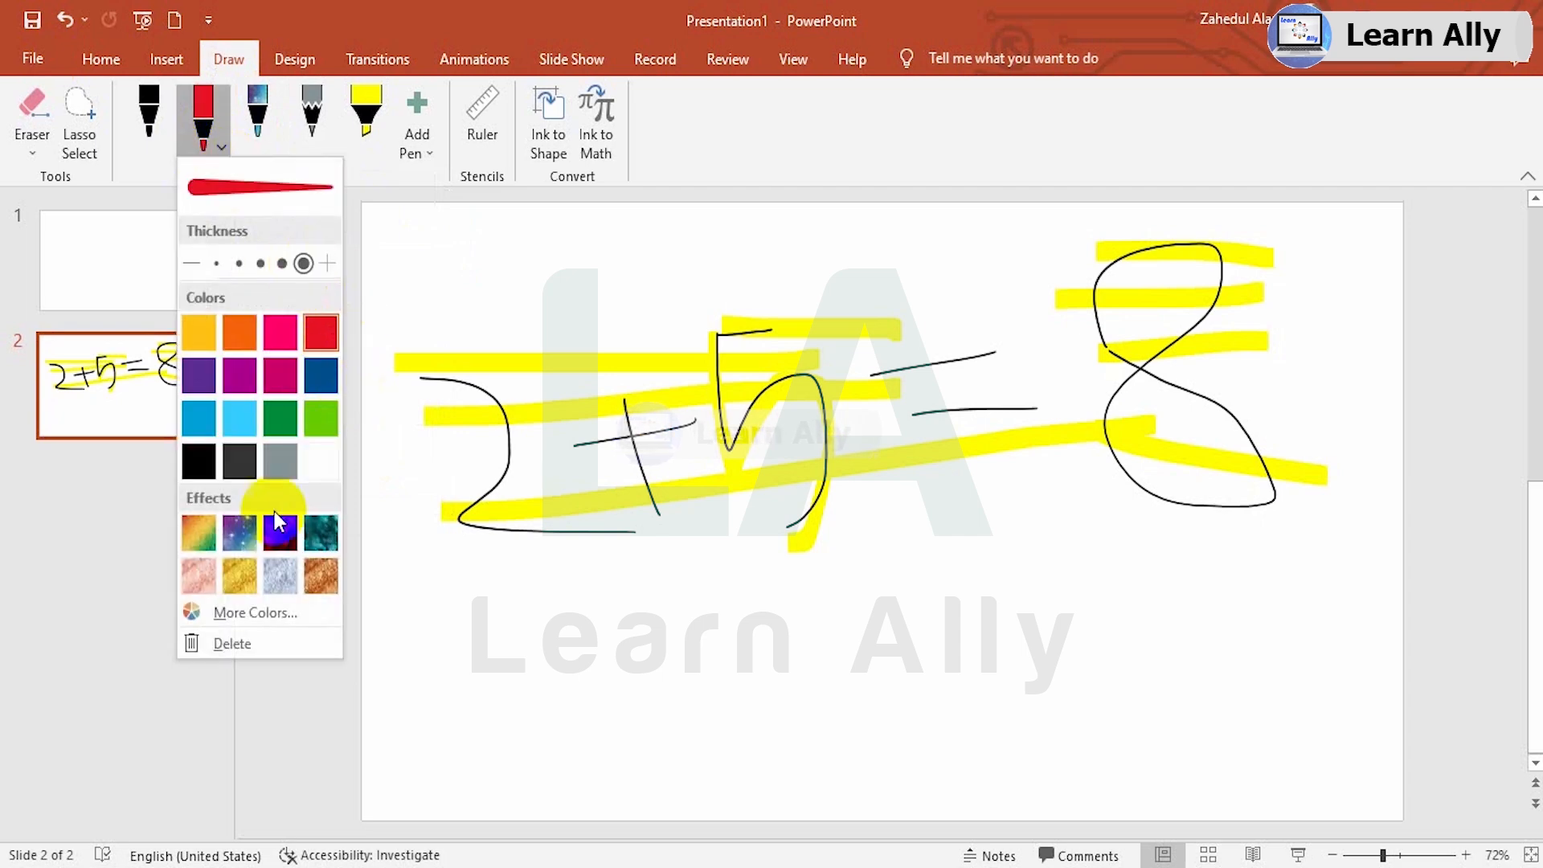
left_click(279, 417)
left_click(495, 678)
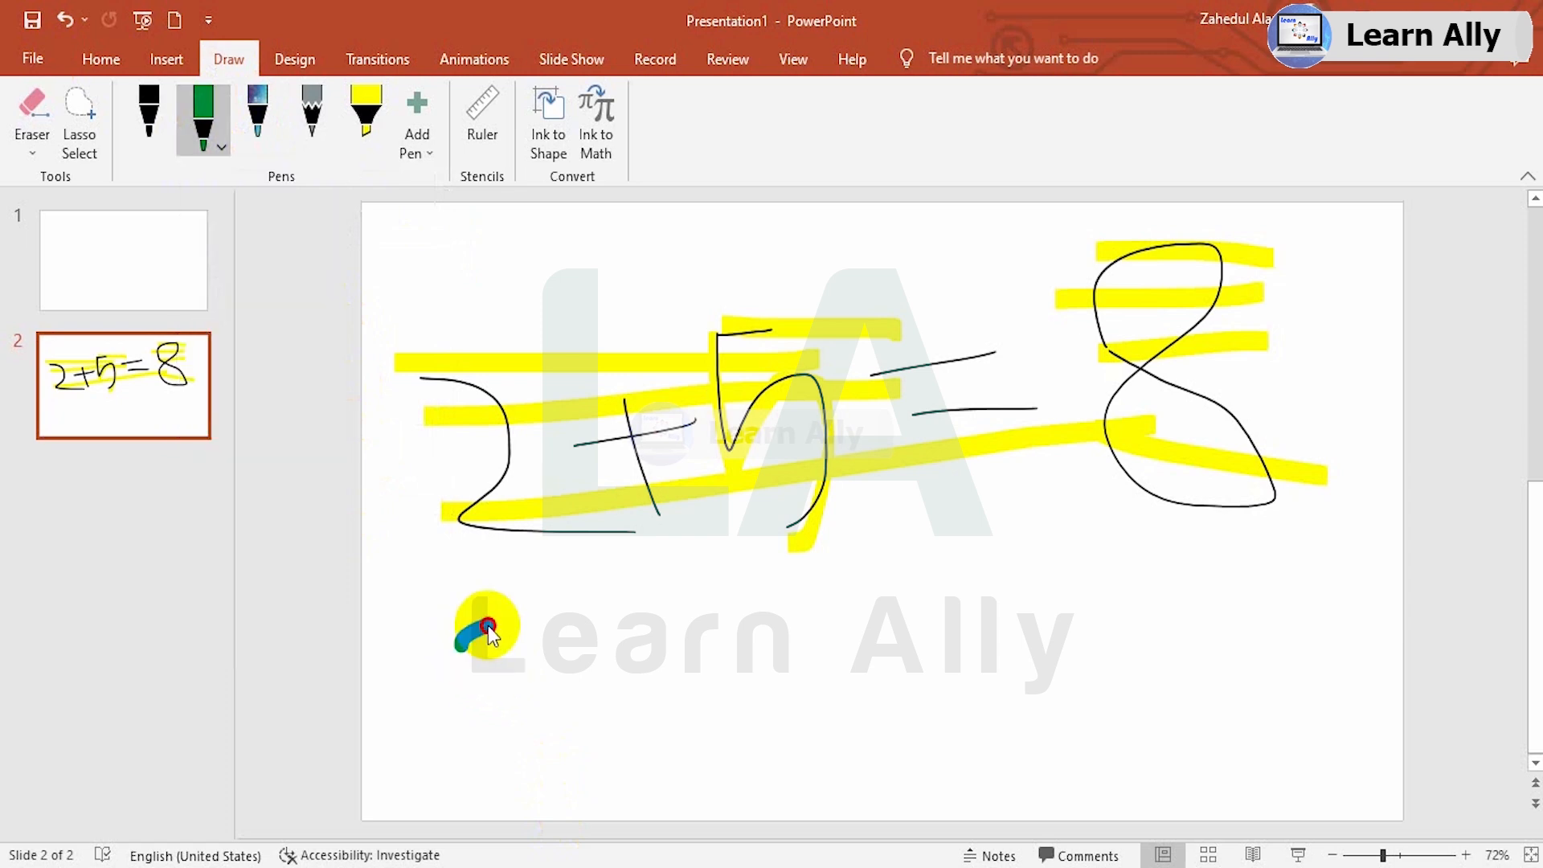
- Handwrite 2+7 in thick green ink below the highlighted equation, with a crossbar on the 7
left_click_drag(460, 645, 631, 733)
left_click_drag(614, 667, 747, 643)
left_click_drag(667, 614, 703, 698)
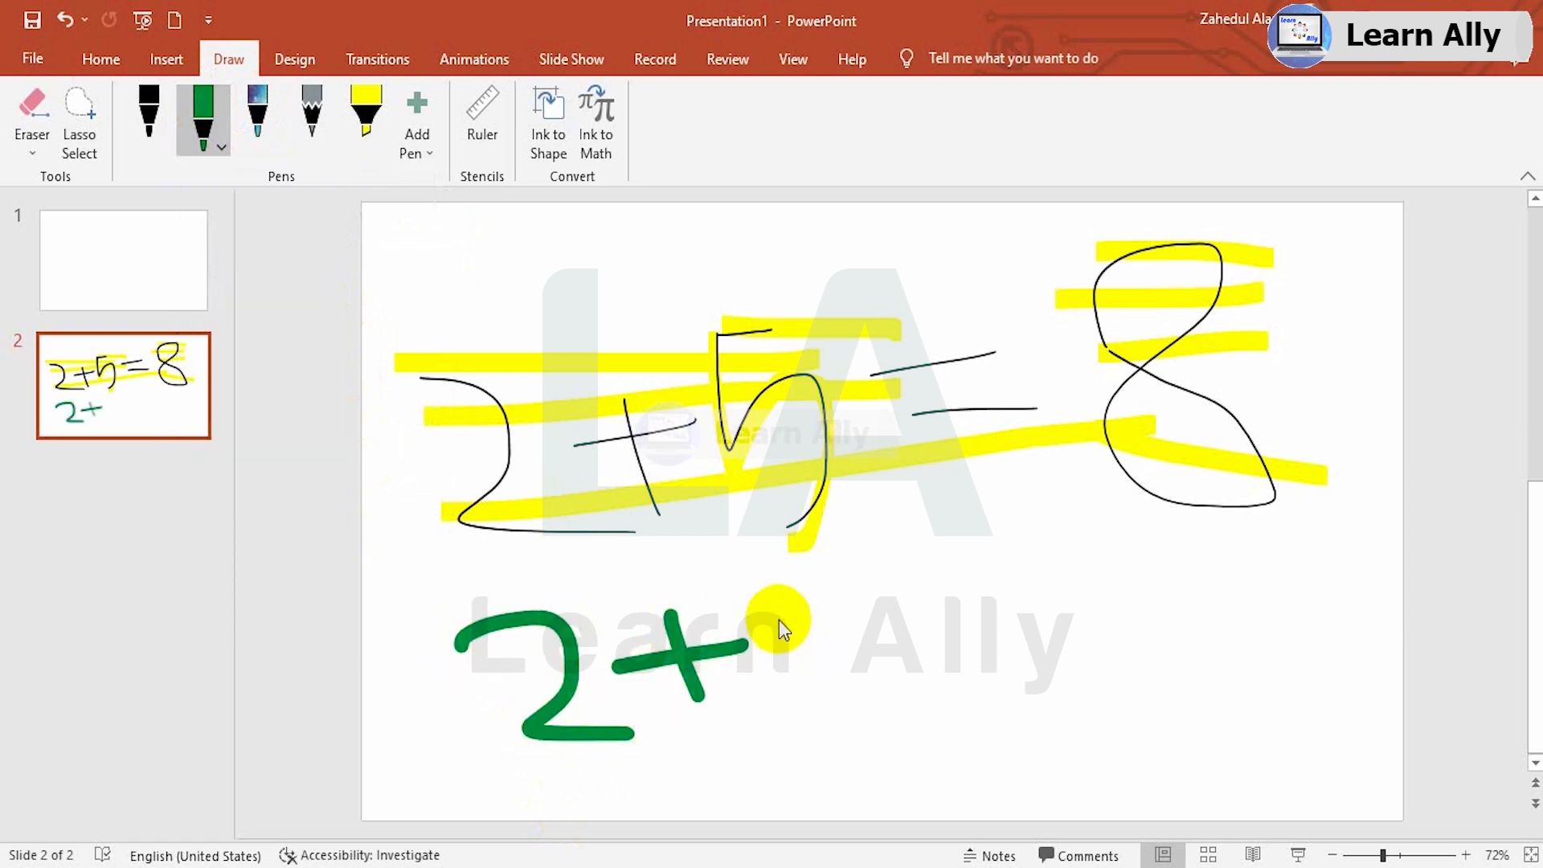
left_click_drag(759, 608, 873, 705)
left_click_drag(840, 652, 914, 645)
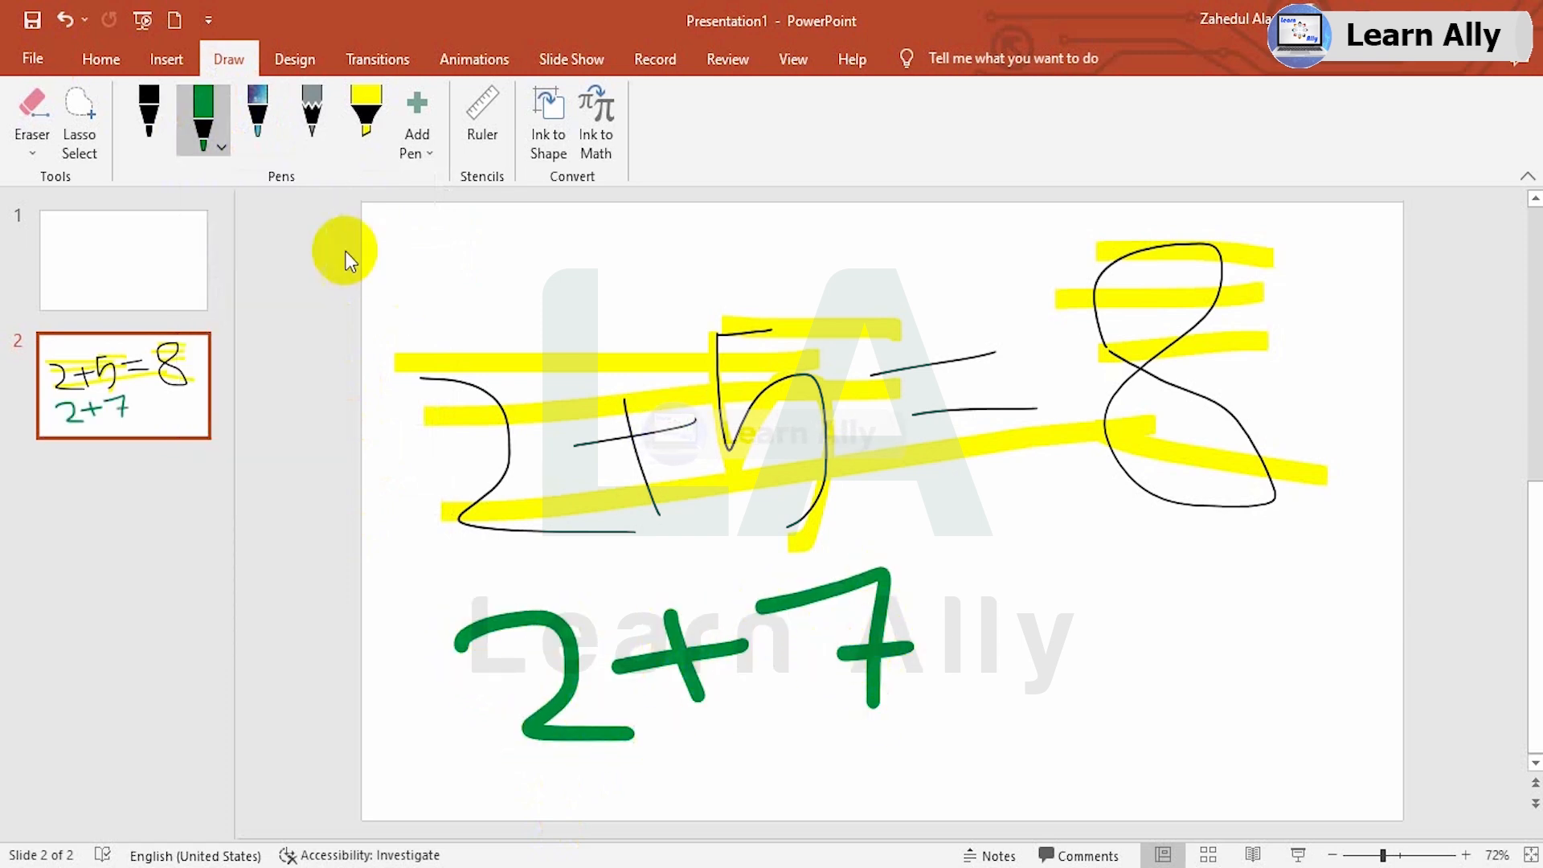
- Set the green pen to the thinnest preset line and yellow-orange, and handwrite =9 after 2+7
left_click(223, 147)
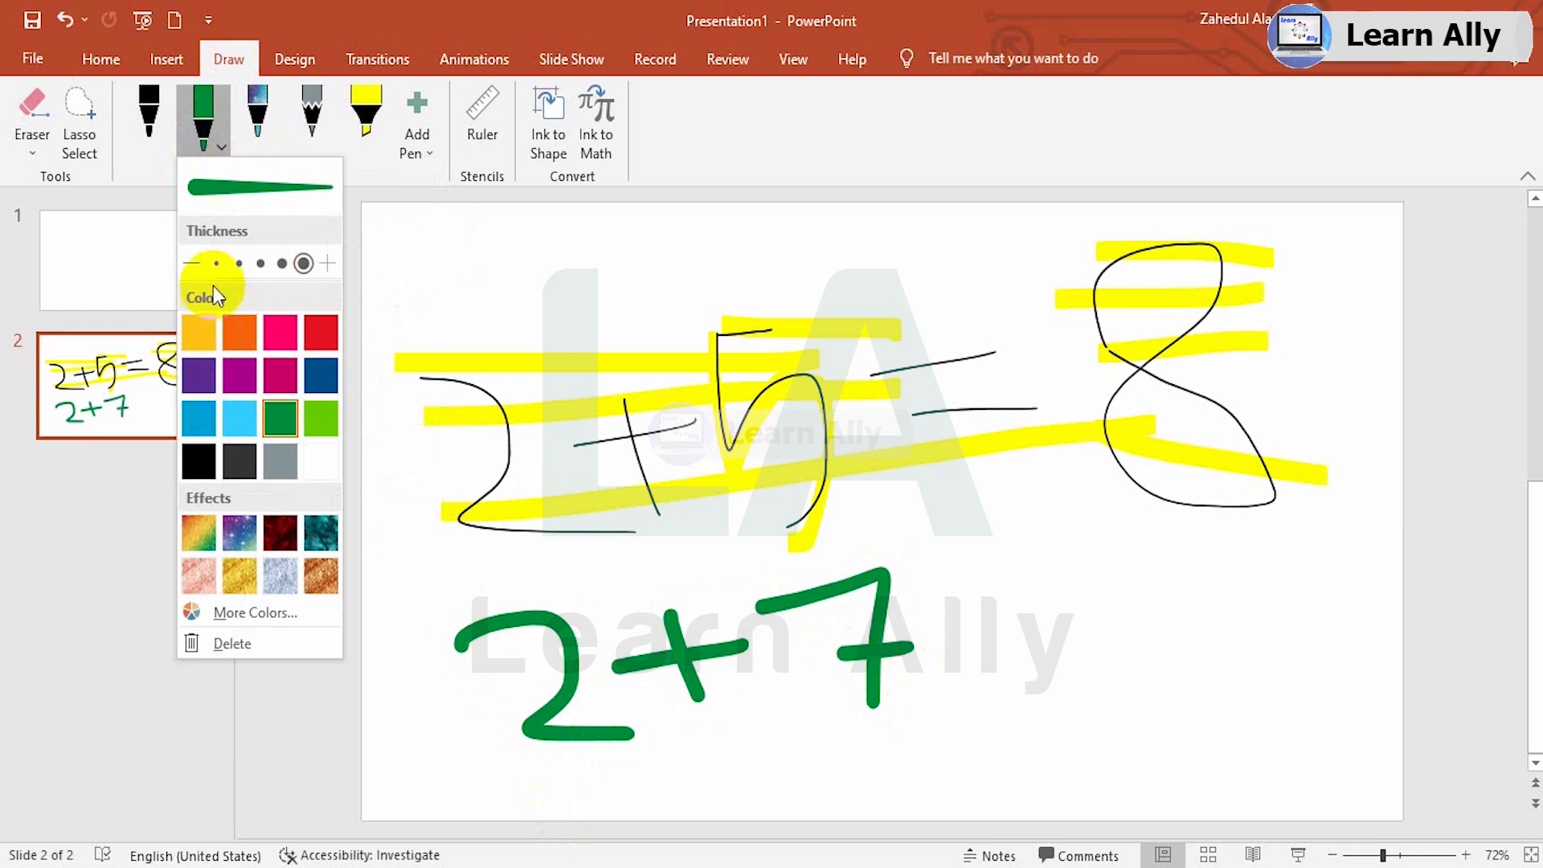
left_click(216, 262)
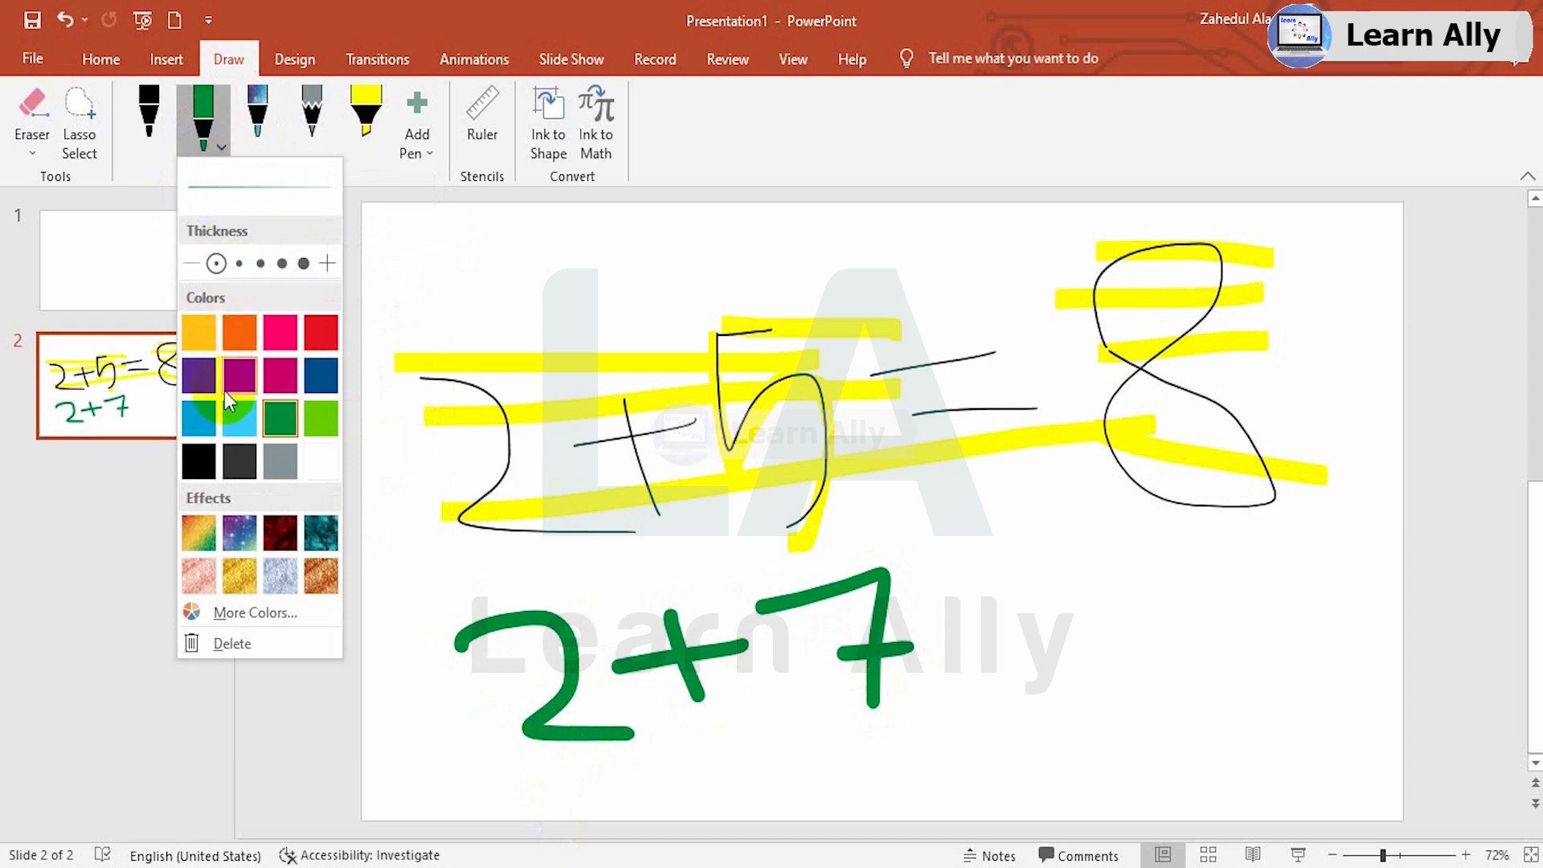
left_click(198, 332)
left_click(907, 588)
mouse_move(947, 596)
left_mouse_down()
mouse_move(1069, 582)
mouse_move(1119, 601)
left_mouse_up()
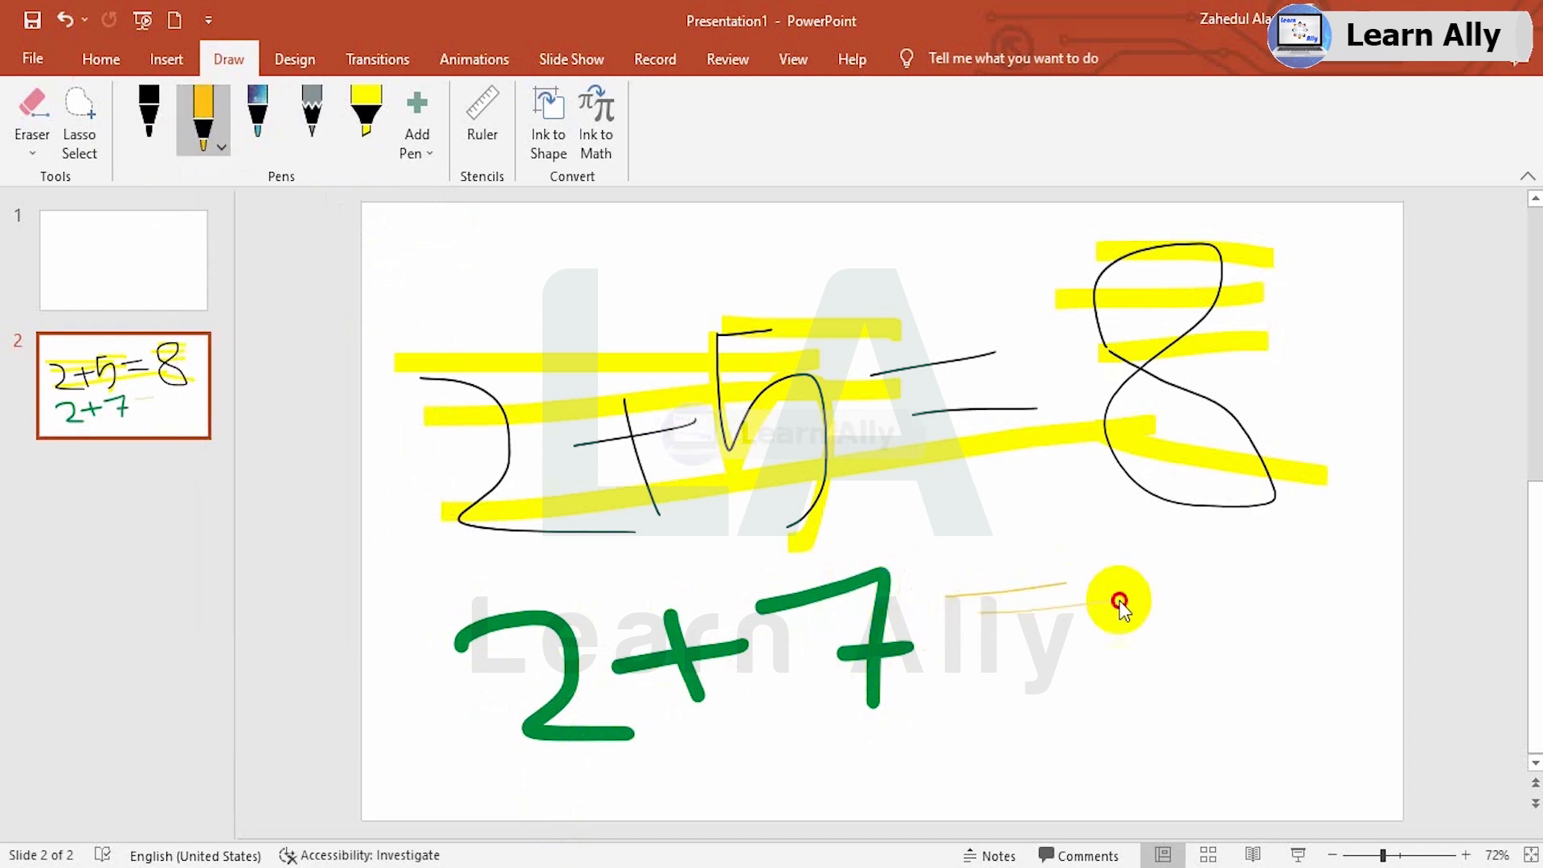
left_click_drag(1129, 540, 1059, 702)
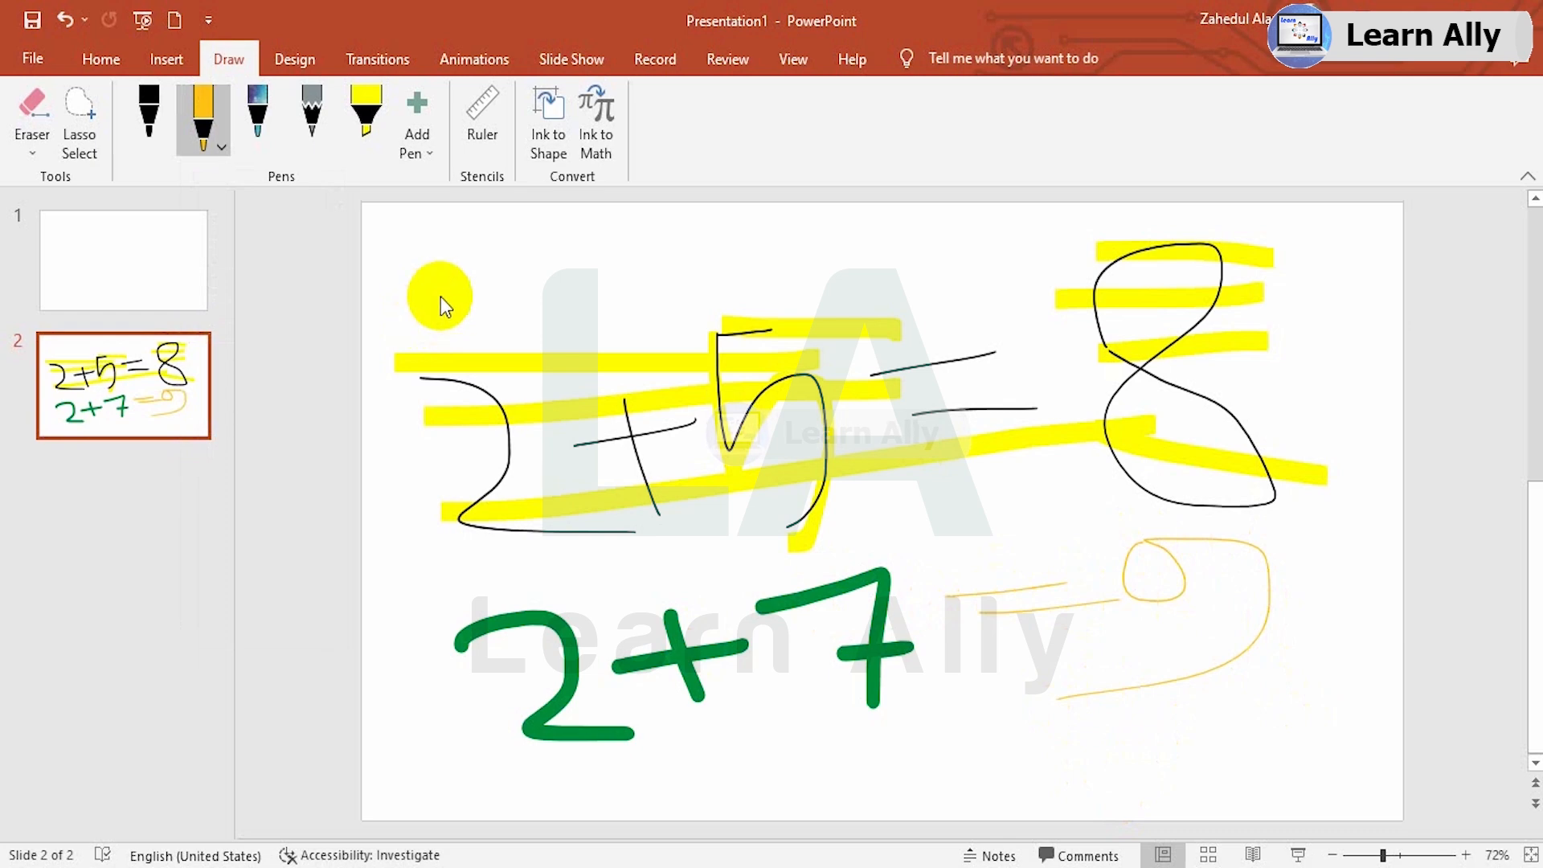
- Show the types of pen that can be added to the pen set, without adding one
left_click(414, 149)
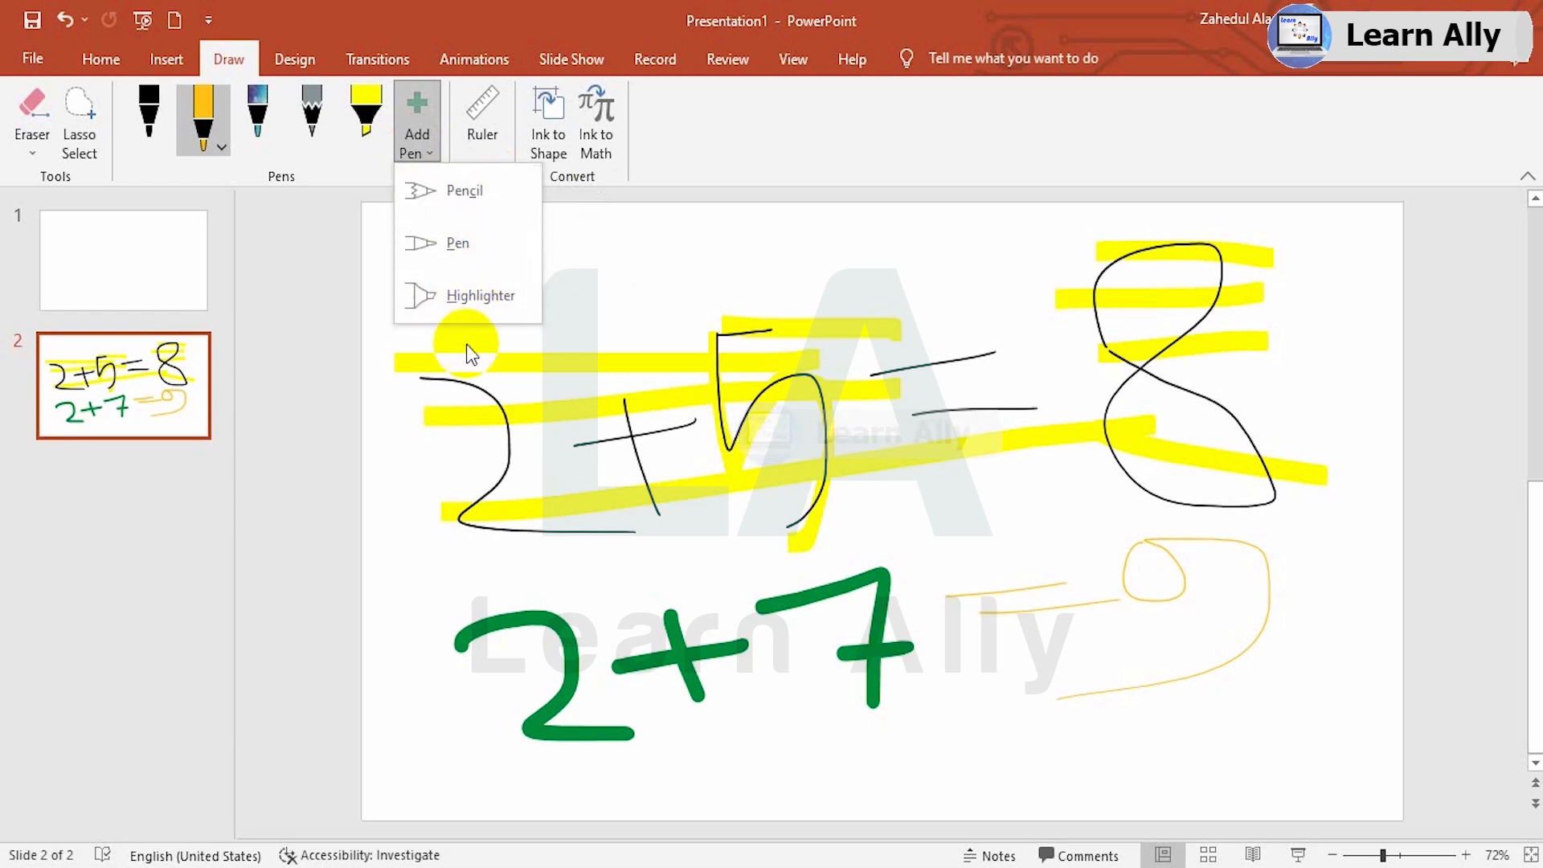
left_click(416, 518)
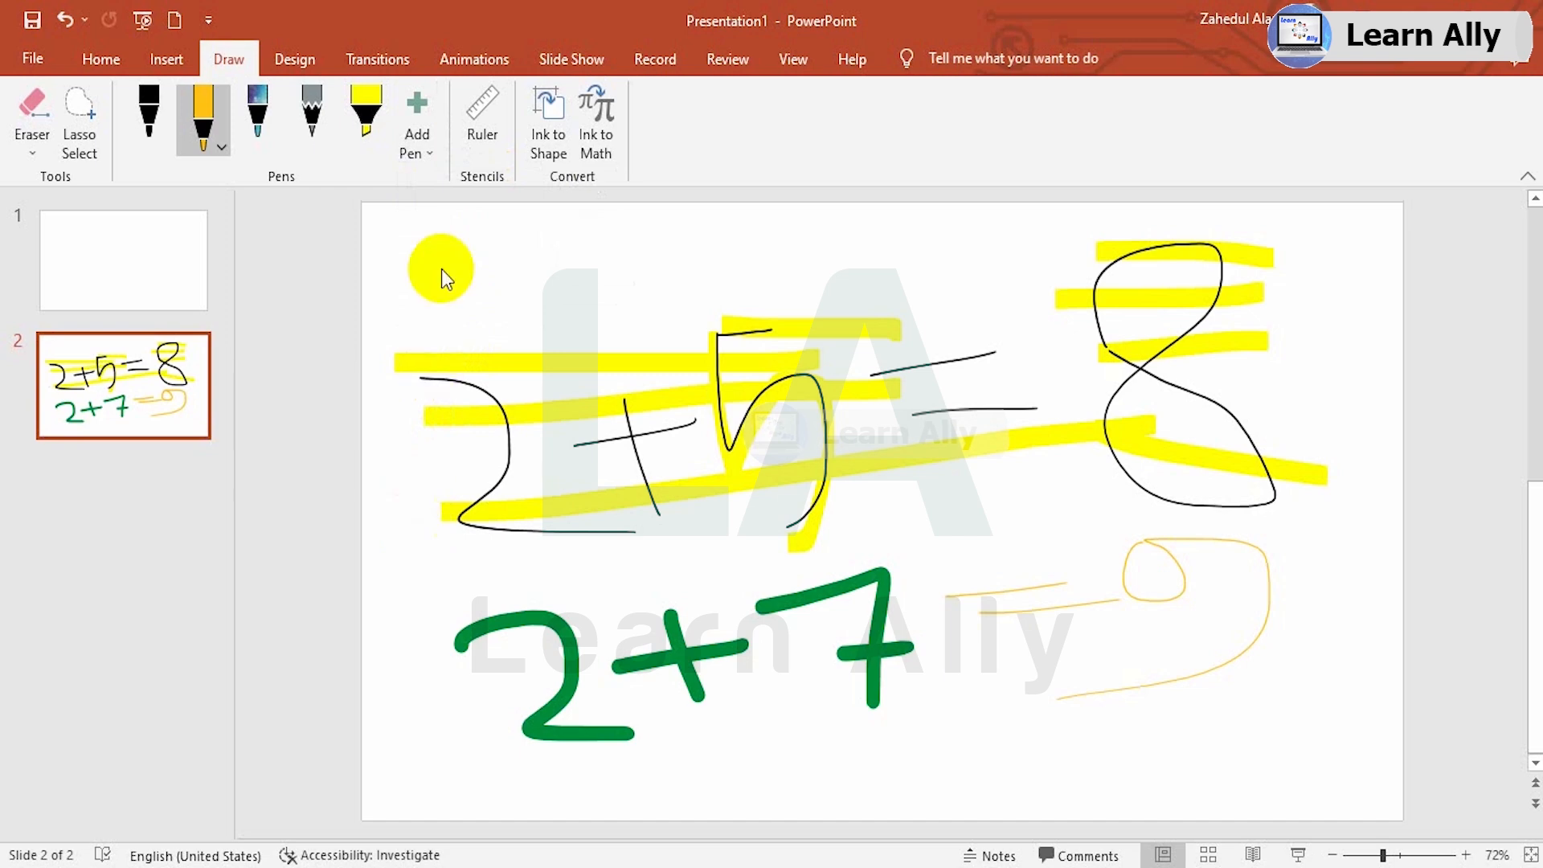
- Add a blank third slide and show the drawing ruler on it
left_click(101, 62)
left_click(161, 145)
left_click(172, 468)
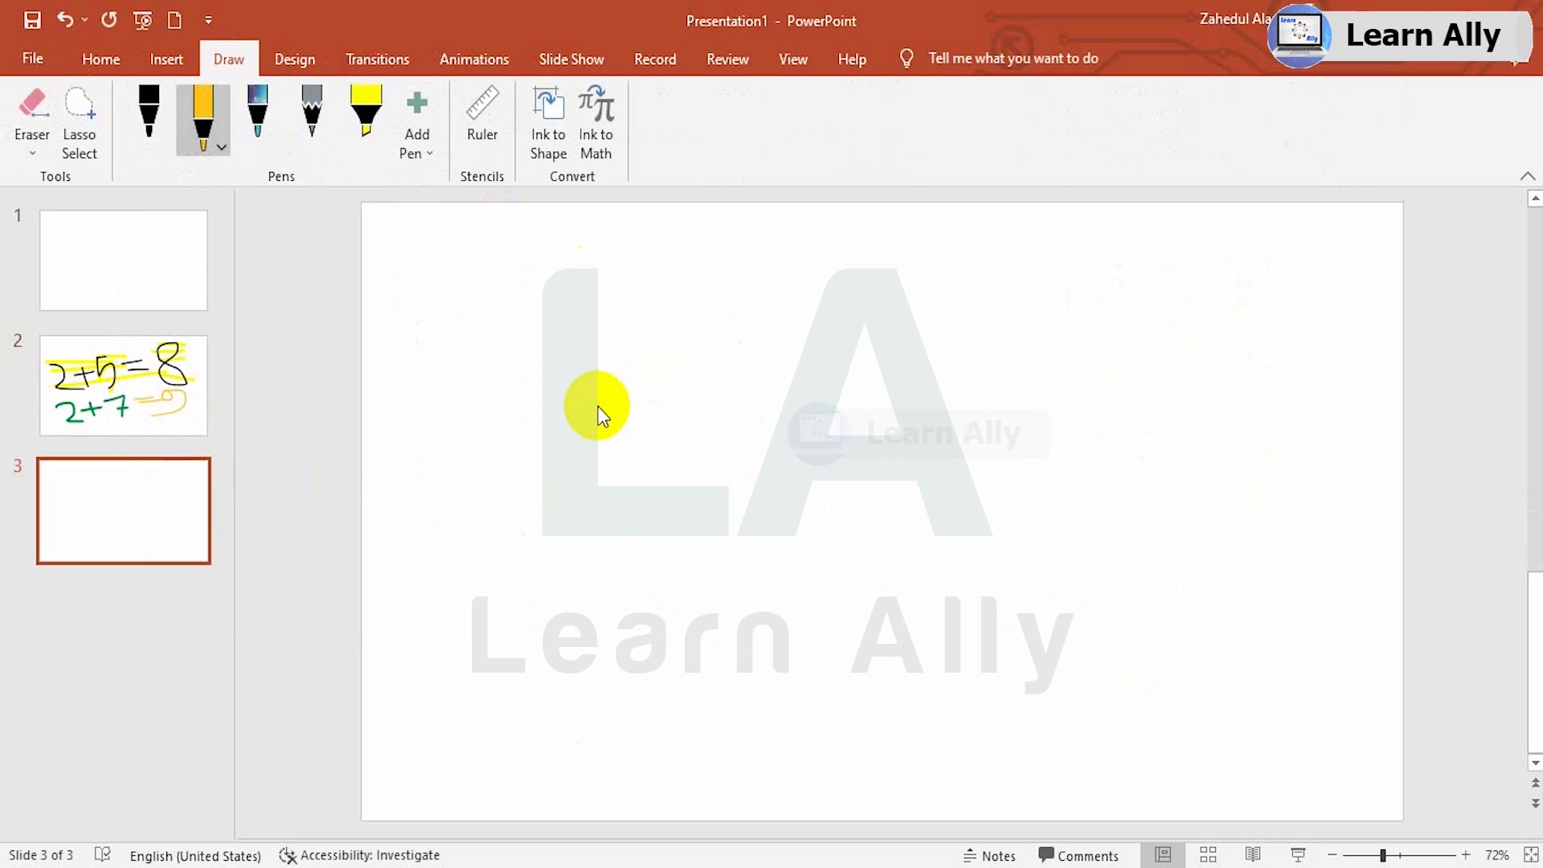
left_click(485, 113)
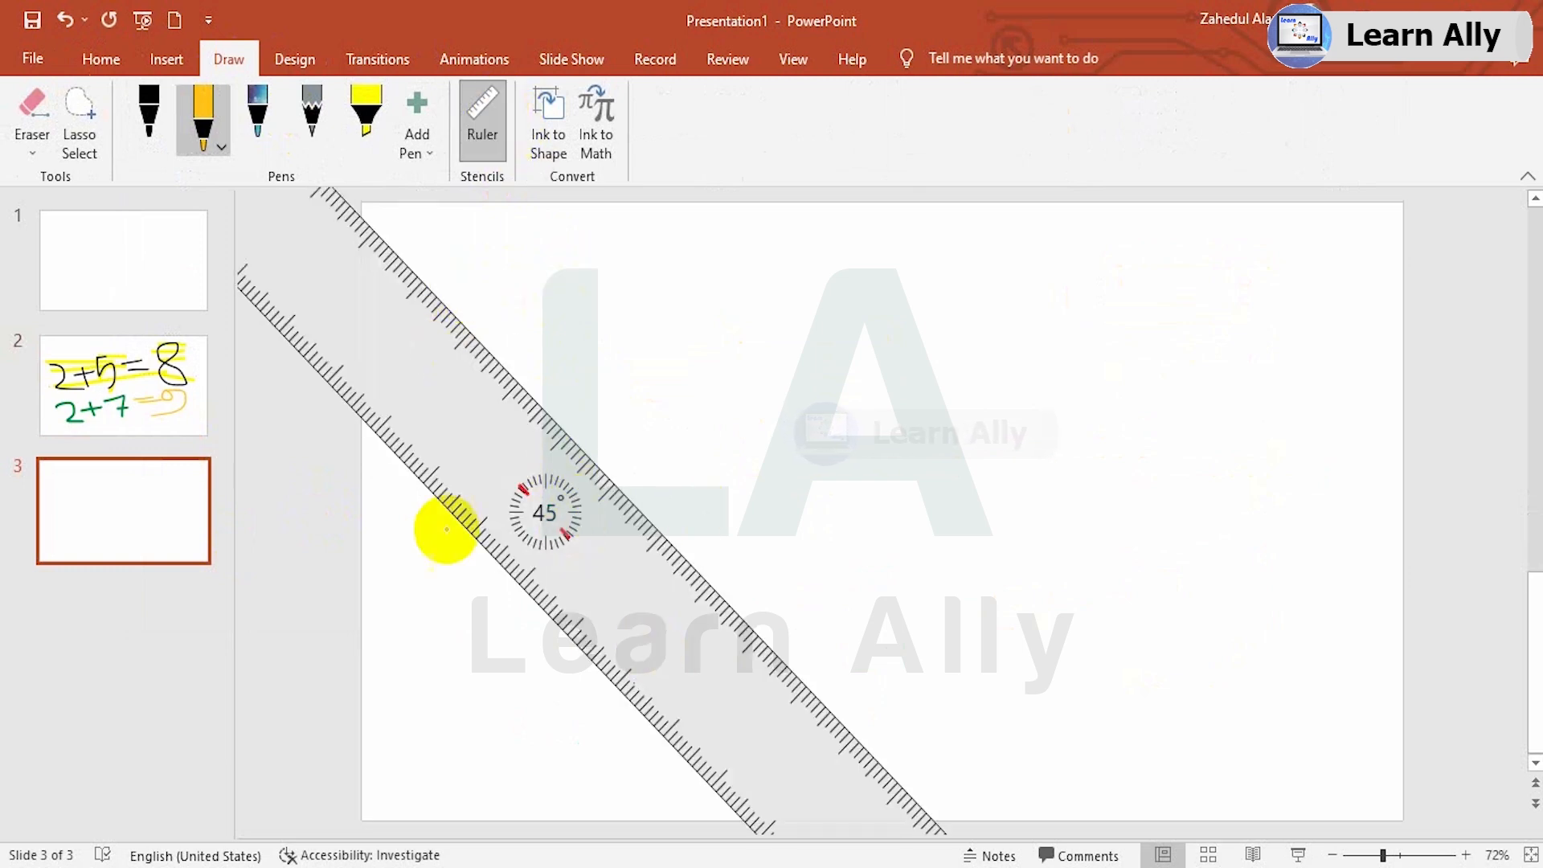